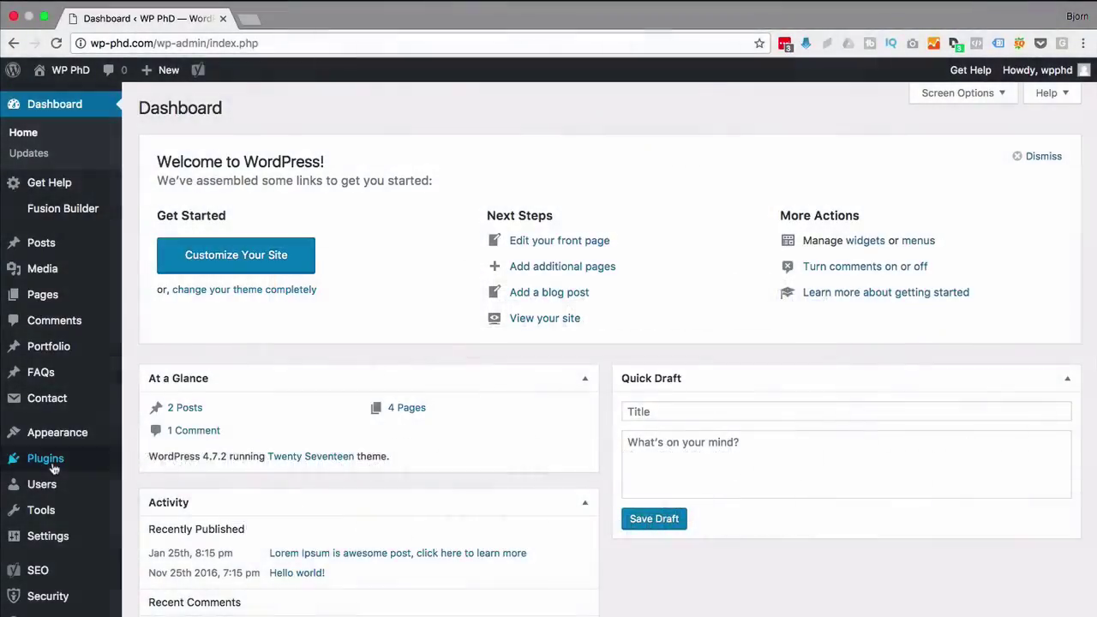
Step: Find 'easy google fonts' in the plugin directory, then install and activate it
mouse_move(54, 465)
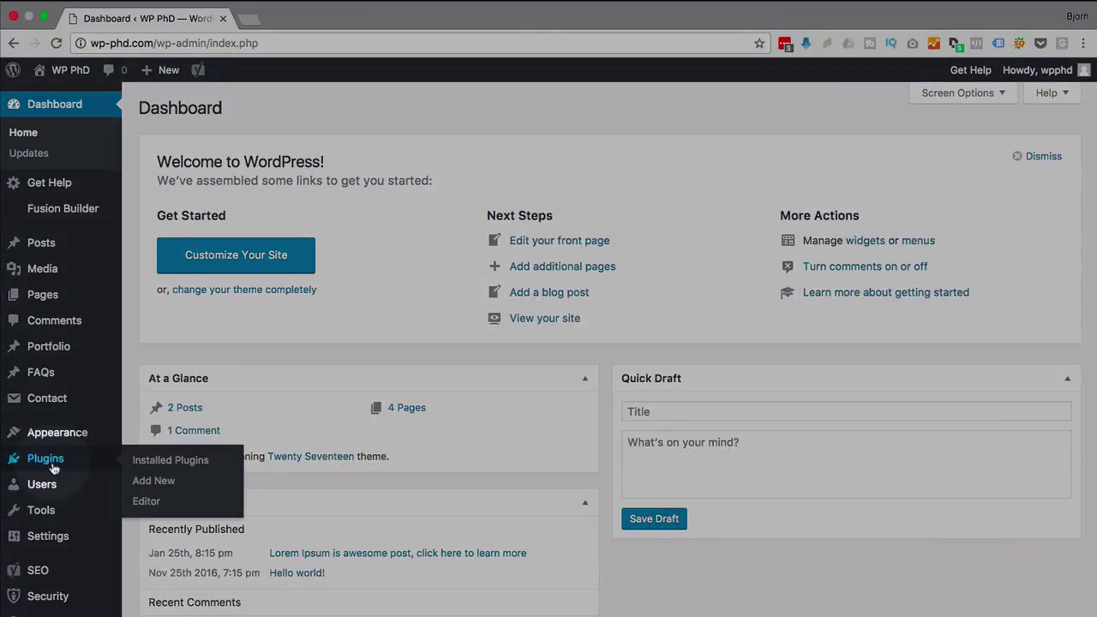
left_click(154, 483)
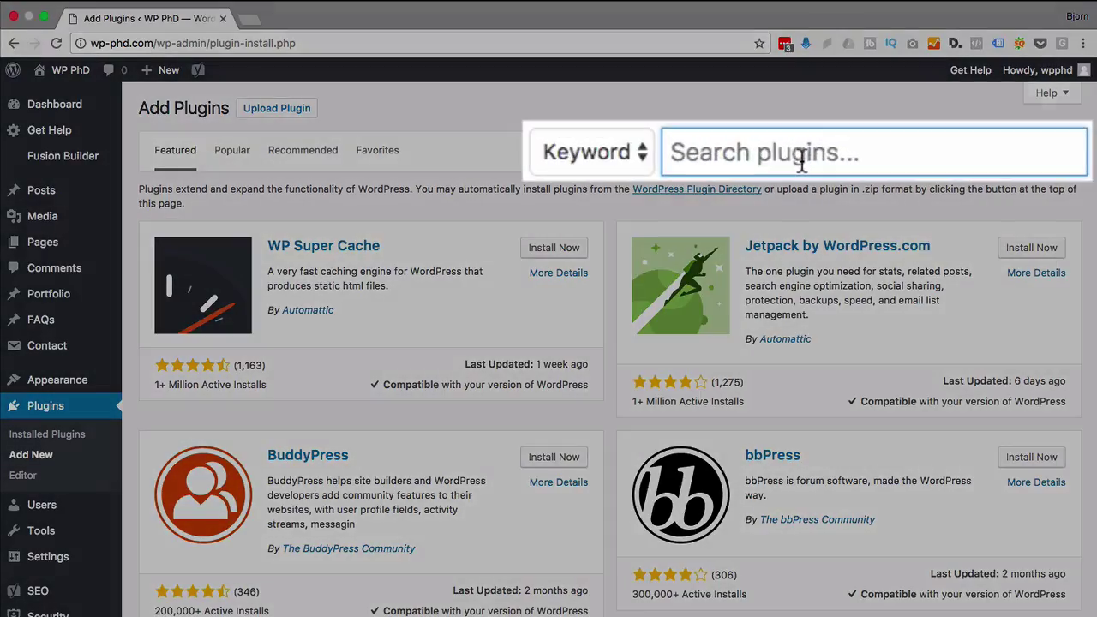
left_click(801, 163)
type("easy google f")
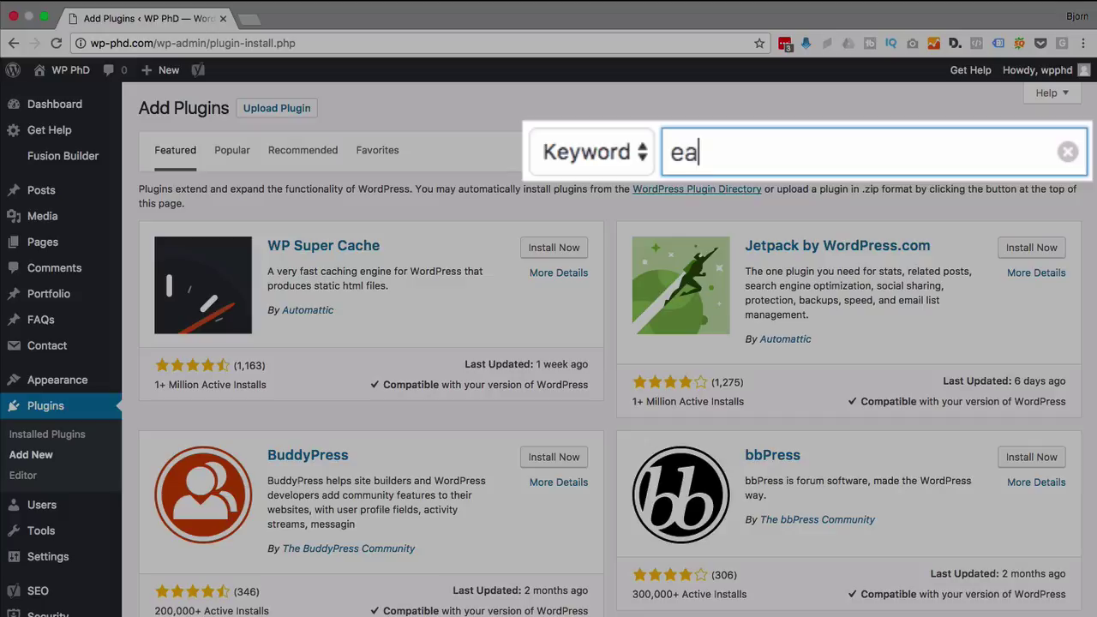
type("onts")
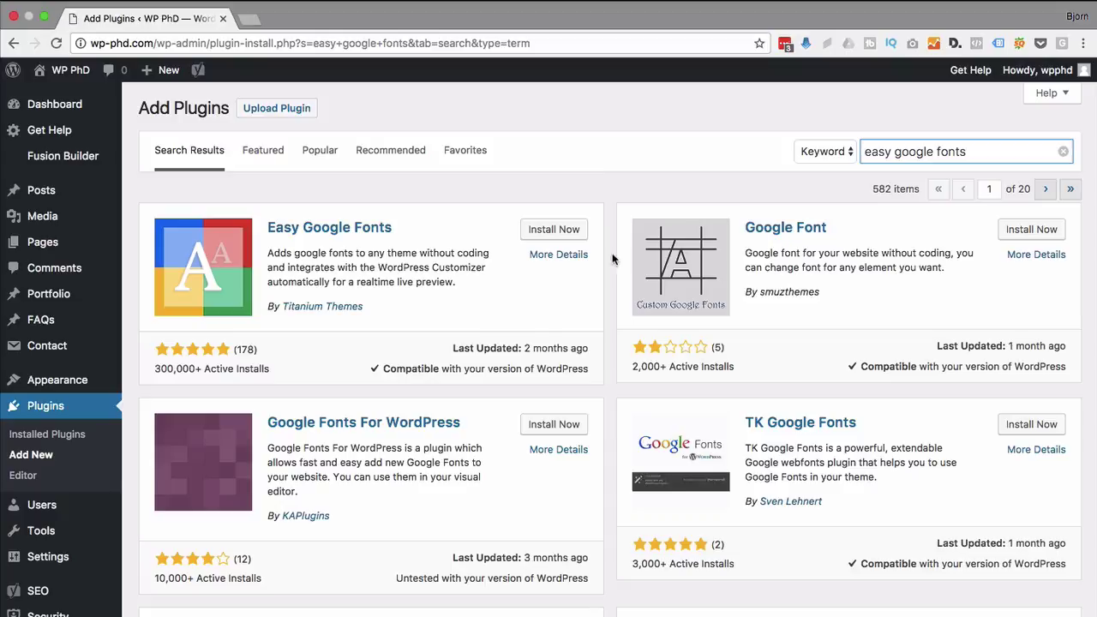
left_click(553, 229)
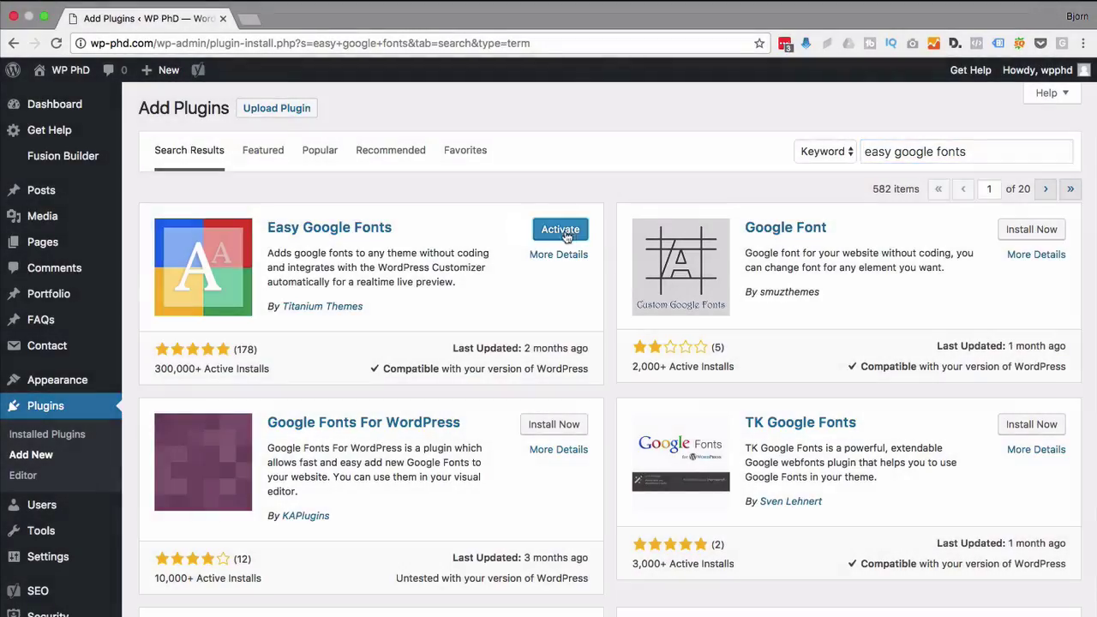
left_click(563, 235)
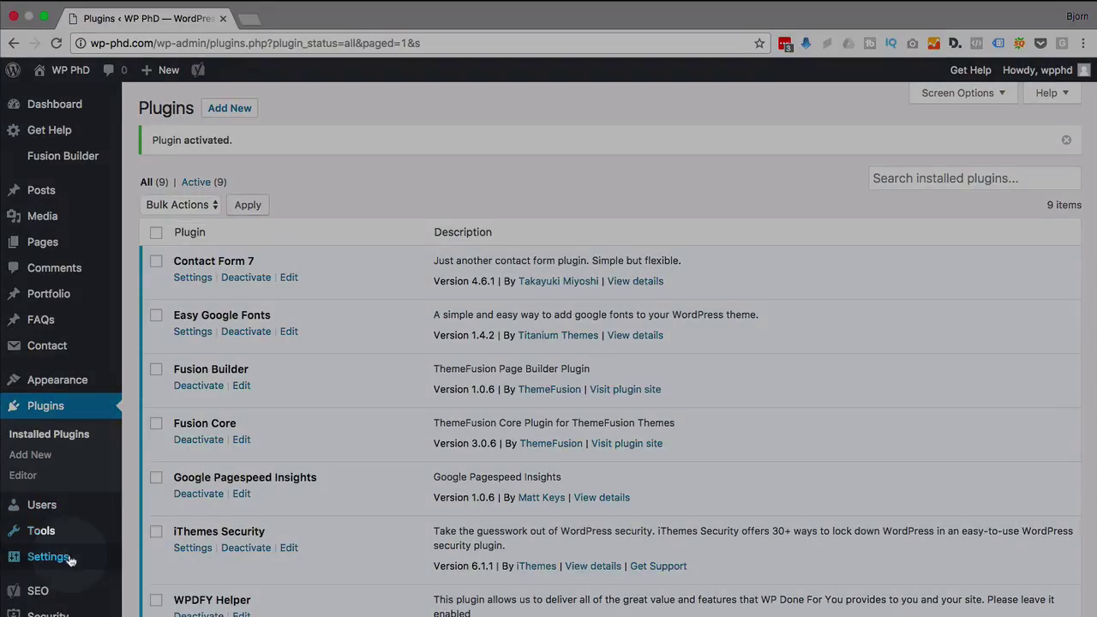
mouse_move(67, 564)
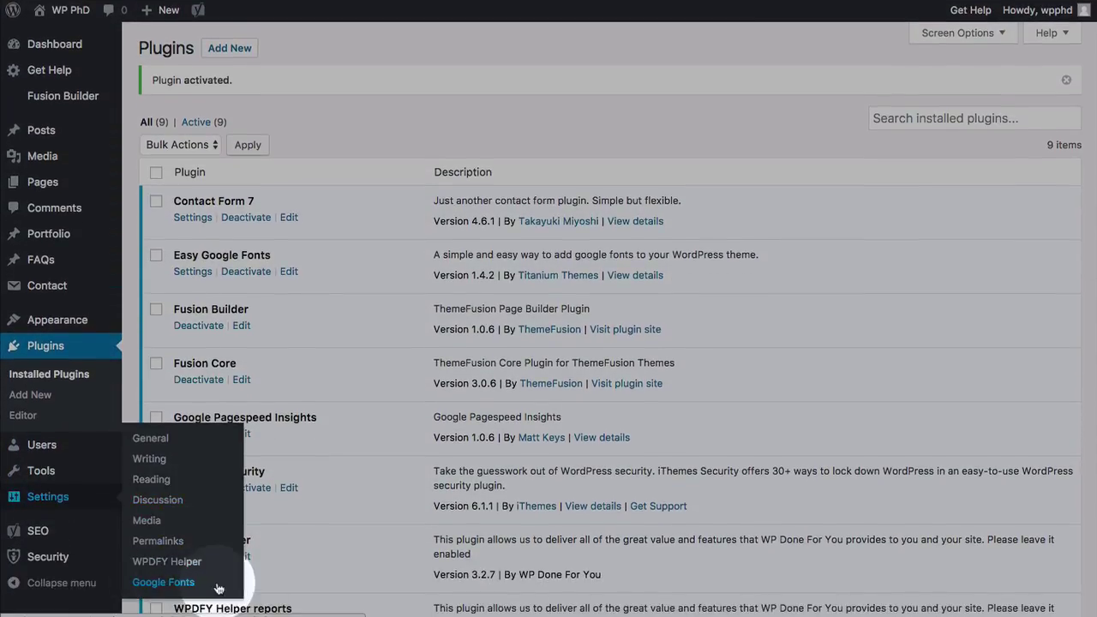
Step: Under Settings > Google Fonts, create a font control named 'Paragraph'
left_click(172, 586)
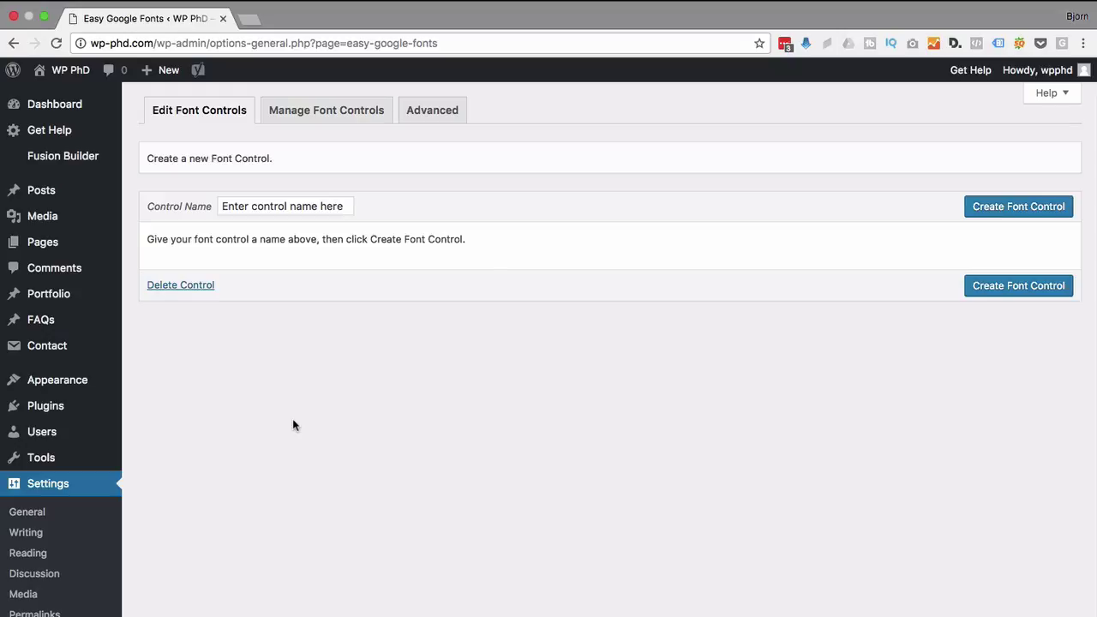
left_click(245, 205)
type("Paragraph")
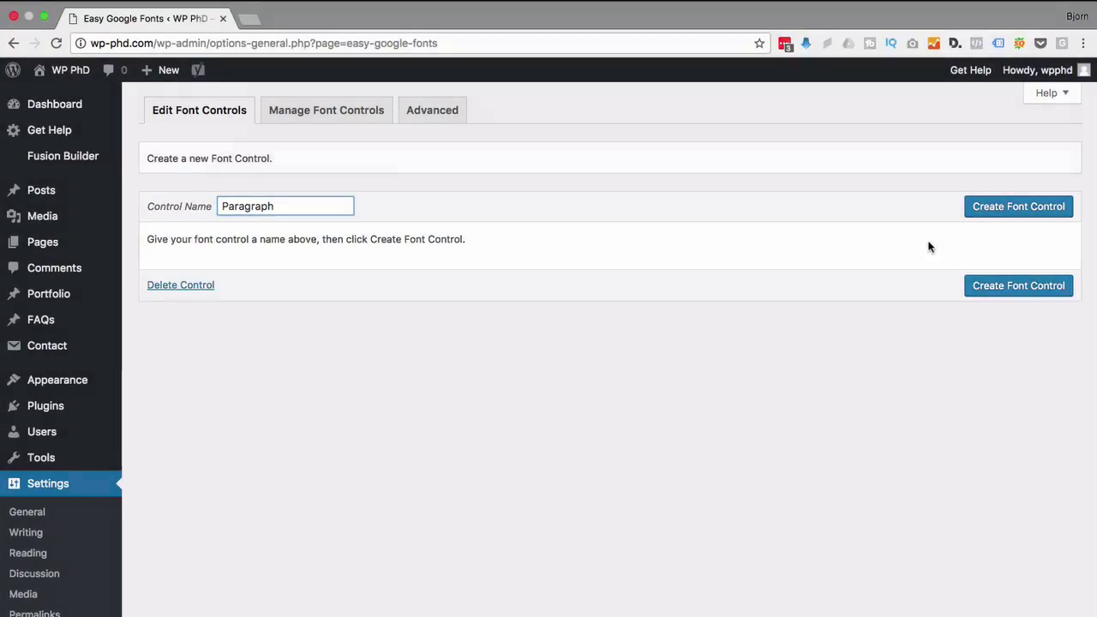
left_click(1024, 211)
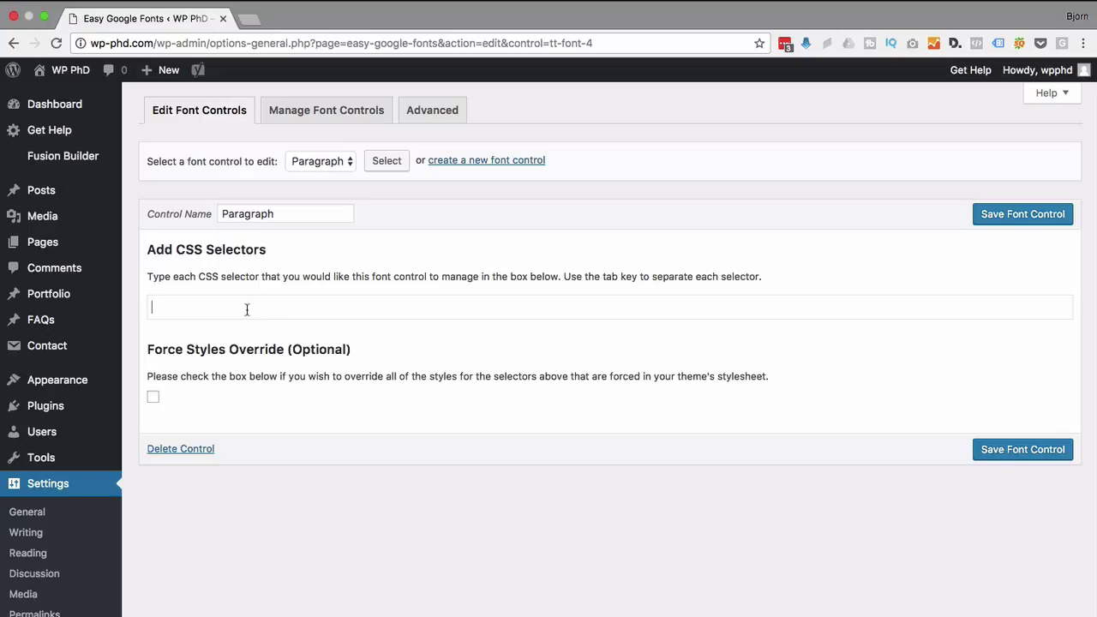
Step: Give the Paragraph control the p selector with Force Styles Override, and save it
left_click(247, 310)
type("p")
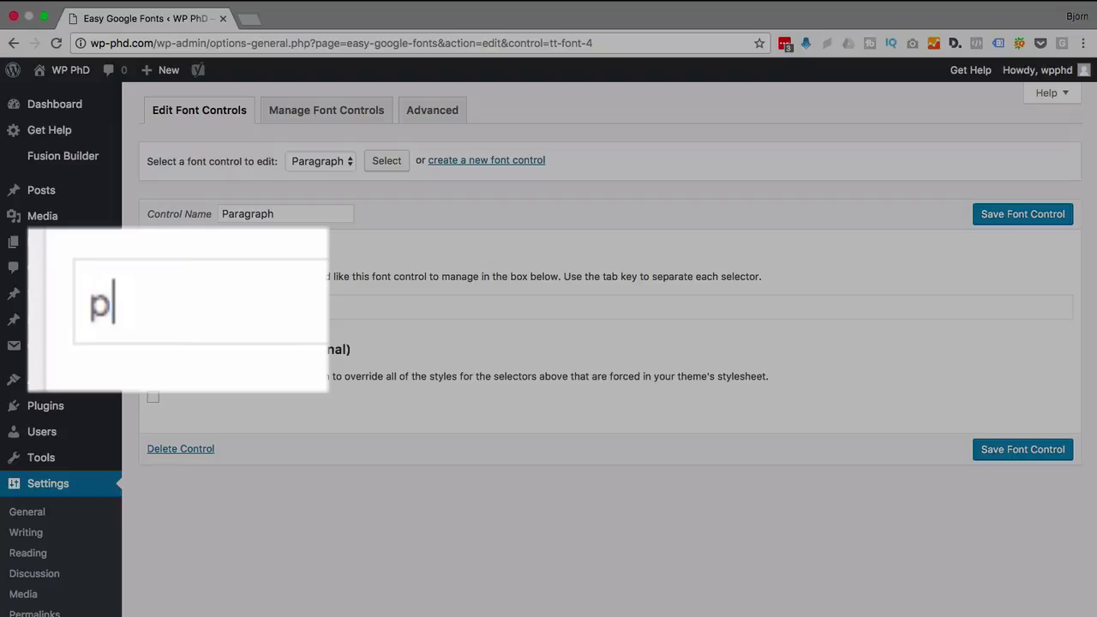
key("Tab")
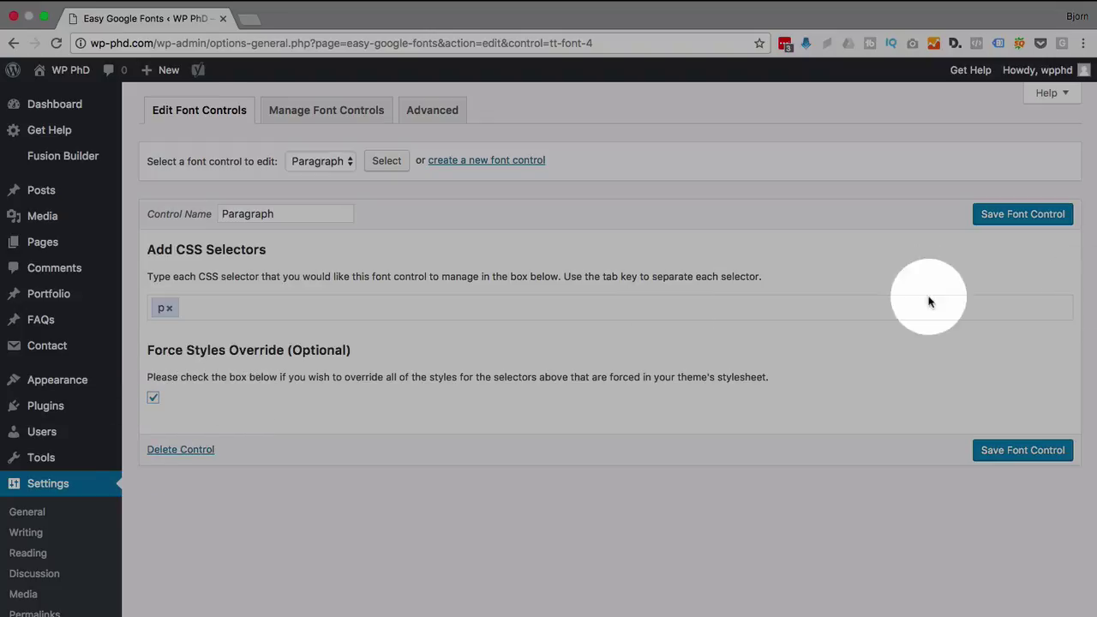
left_click(1008, 216)
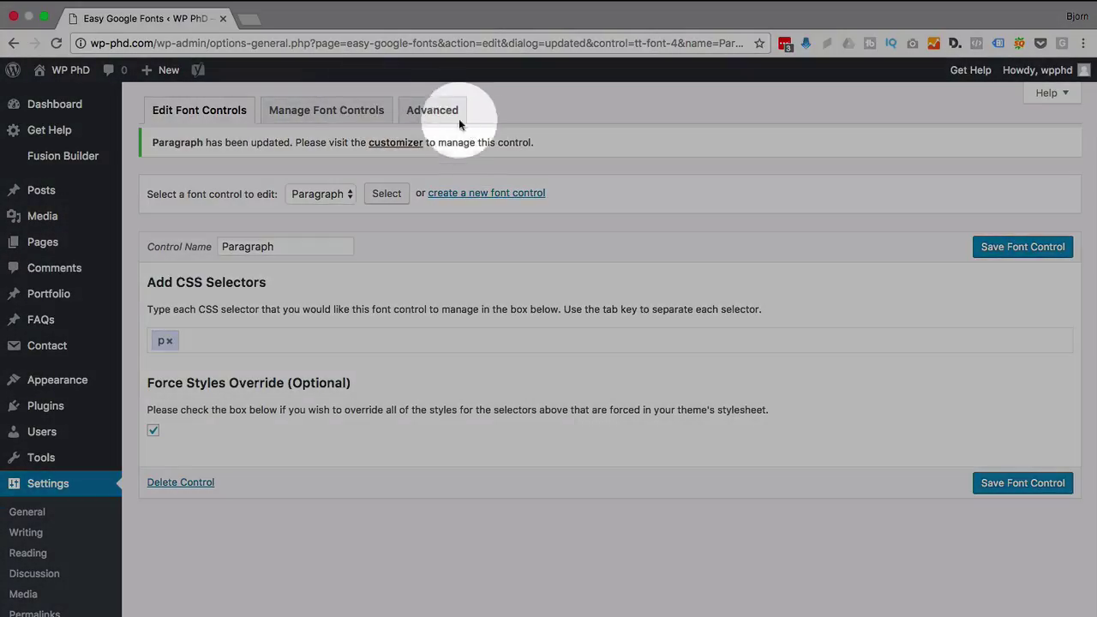
Step: Review the font control list, then go to the Advanced tab's Google Fonts API key field
left_click(359, 114)
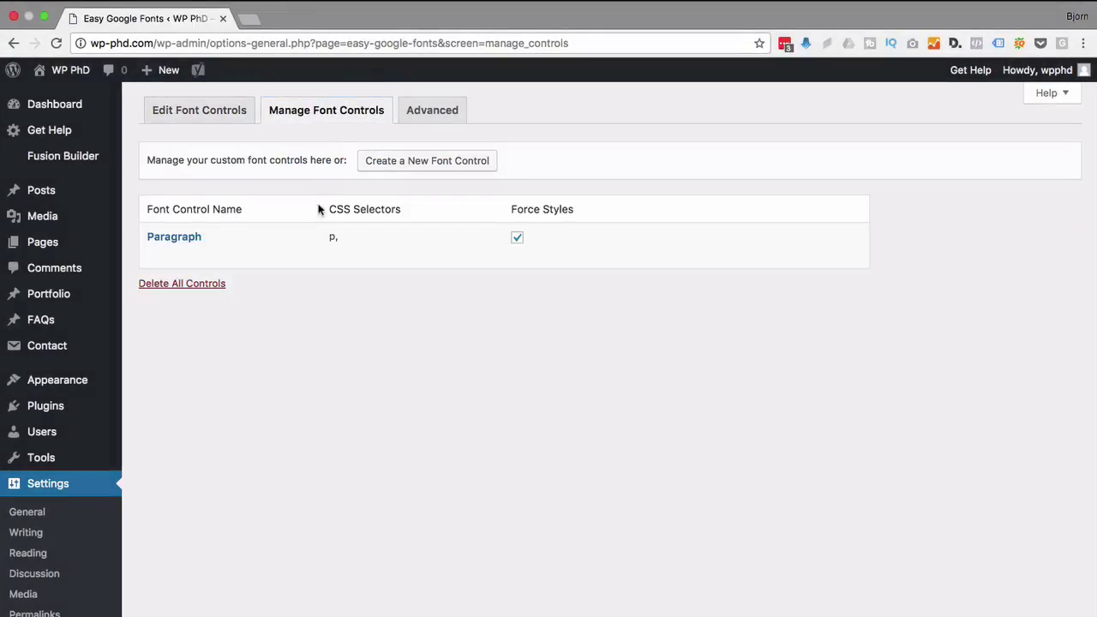
mouse_move(191, 238)
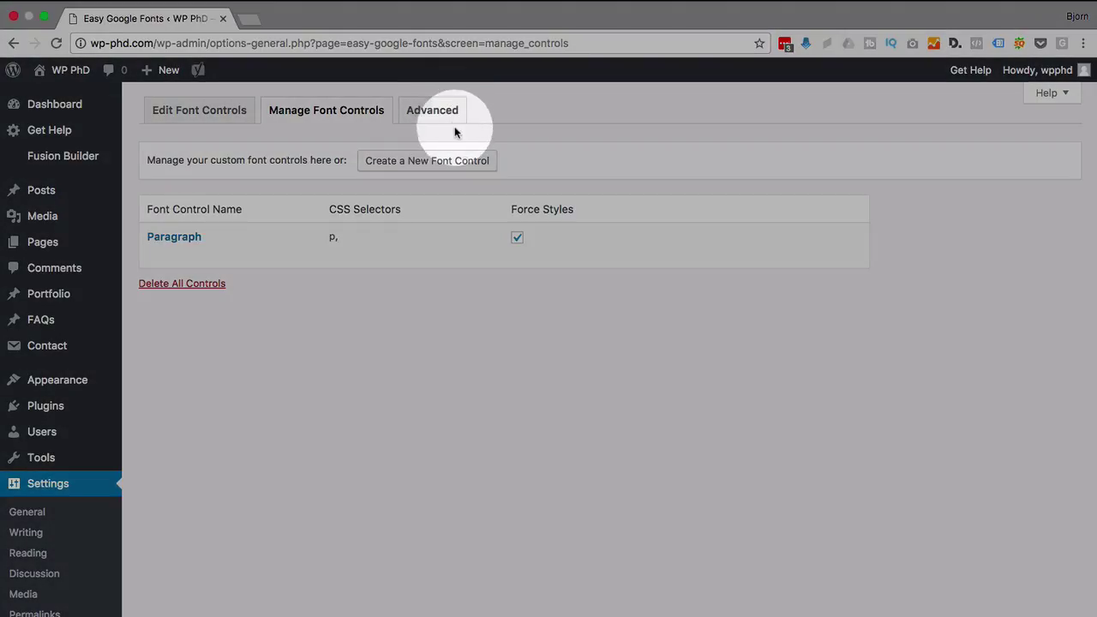
left_click(453, 120)
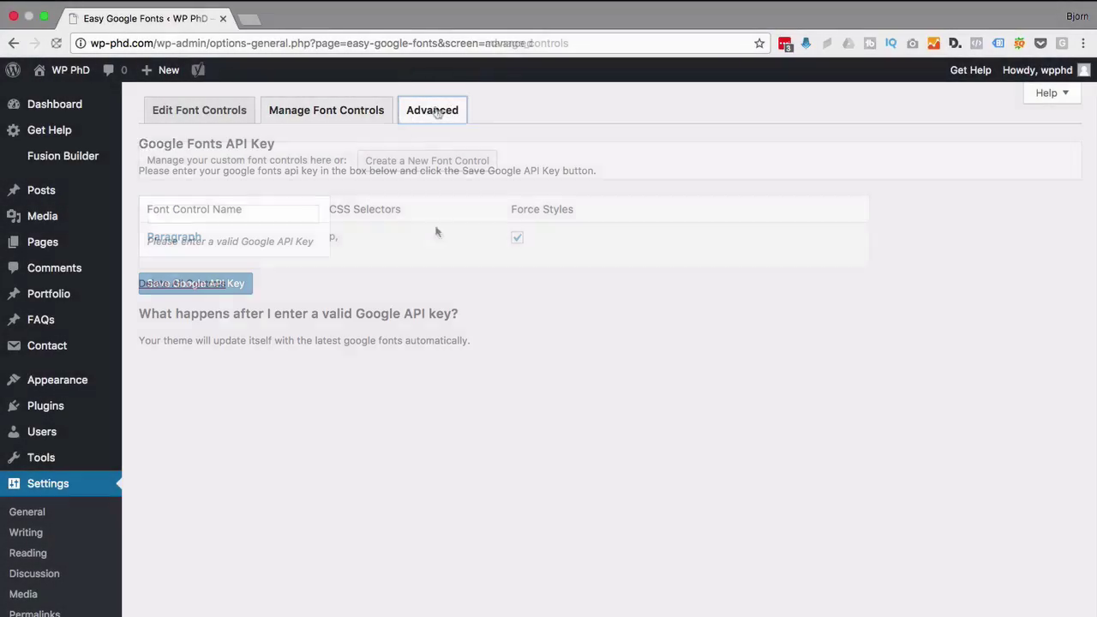
left_click(197, 219)
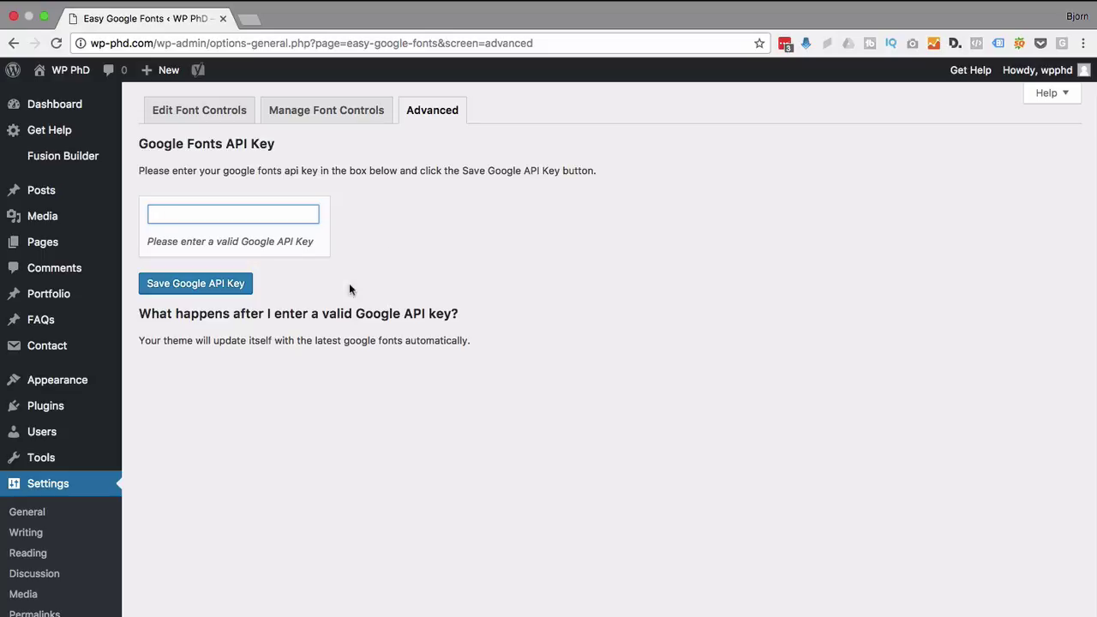
left_click(192, 366)
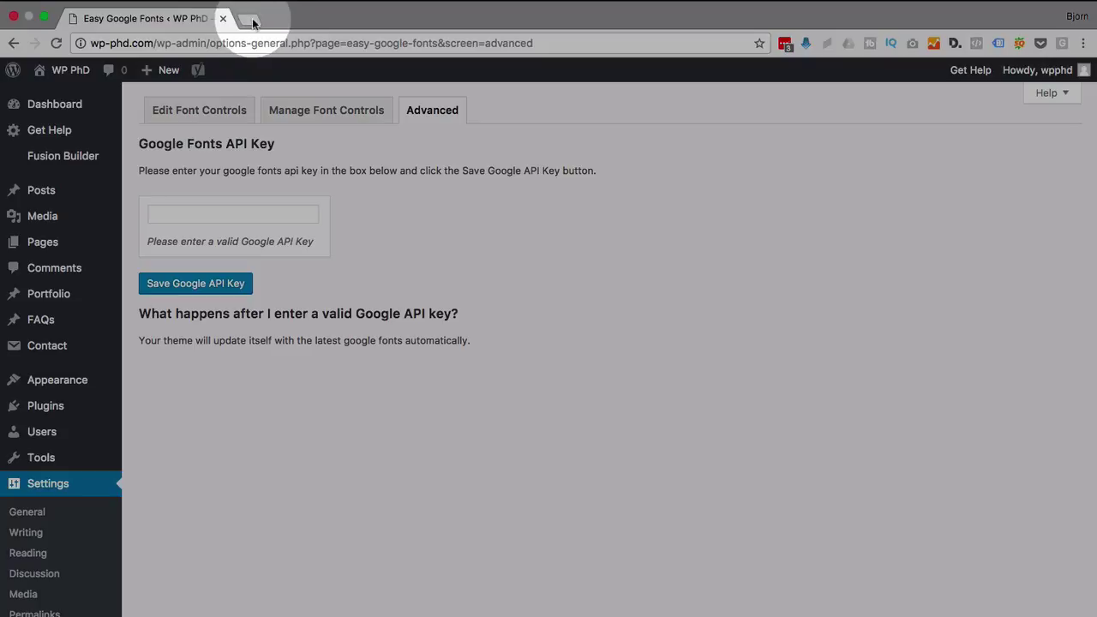
Step: In a new browser tab, search Google for 'google font api key'
left_click(248, 18)
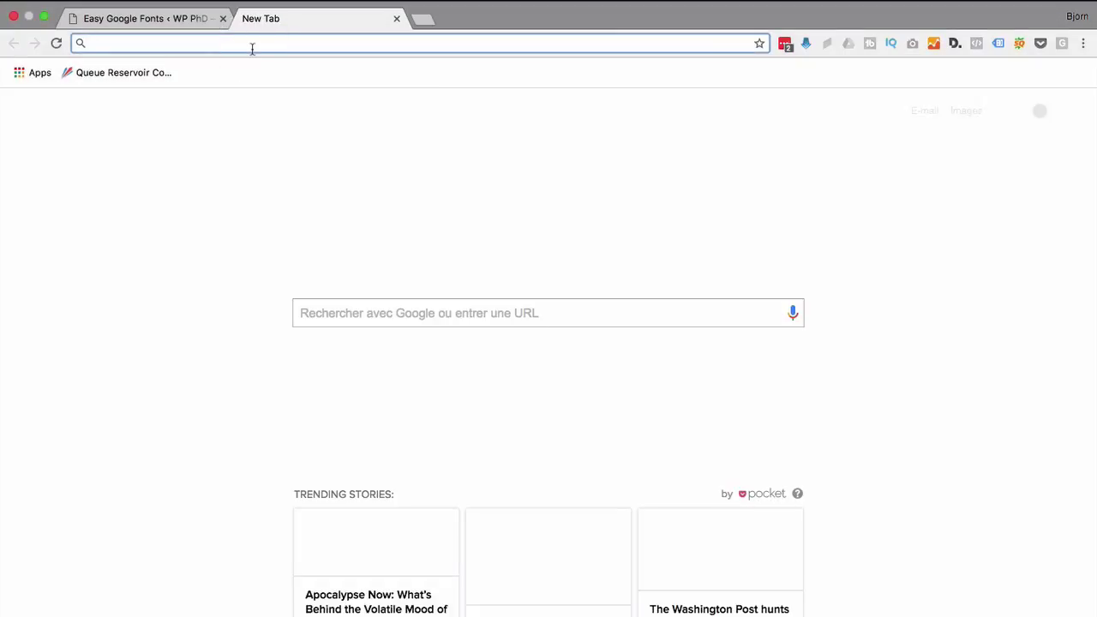
type("gogo")
key("BackSpace")
key("BackSpace")
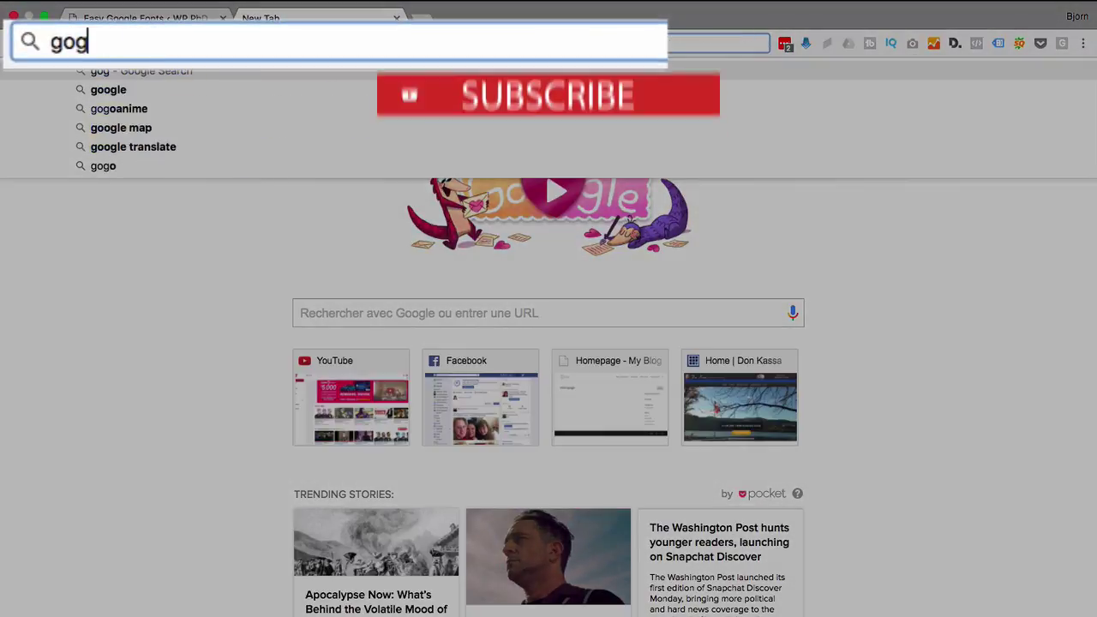
type("ogle font api key")
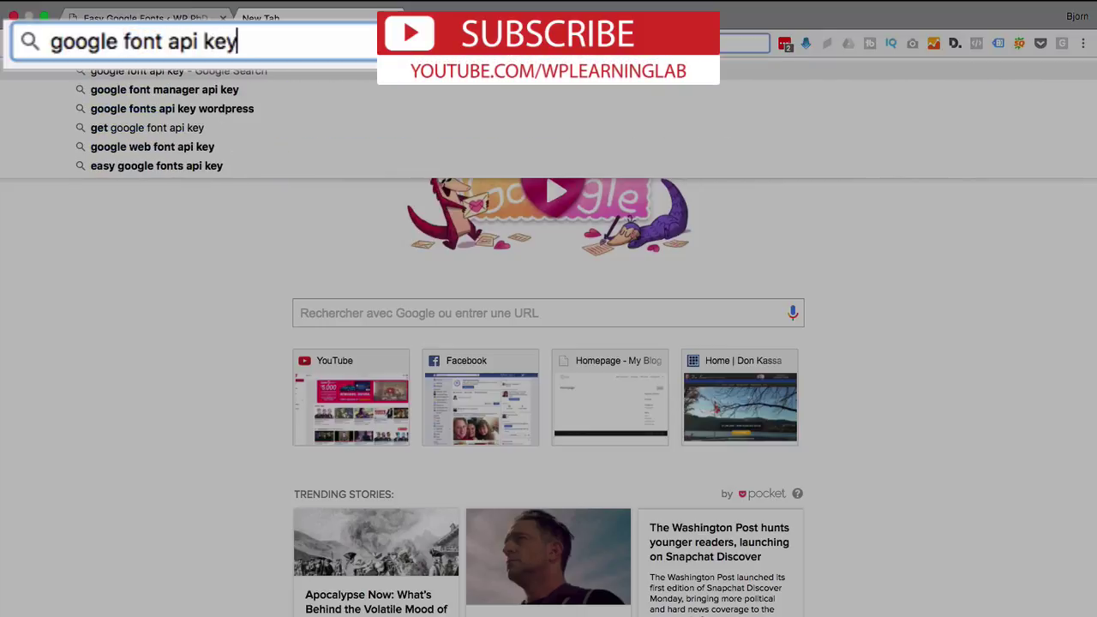
key("Return")
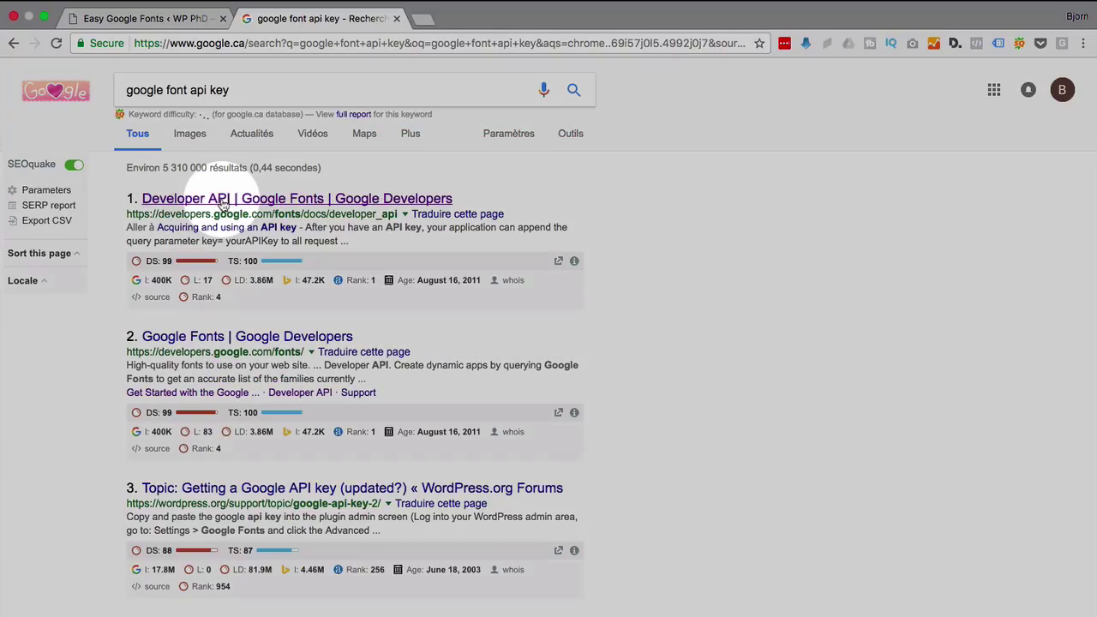
Step: Open the Google Fonts Developer API page, request a key, and start a new project
left_click(221, 199)
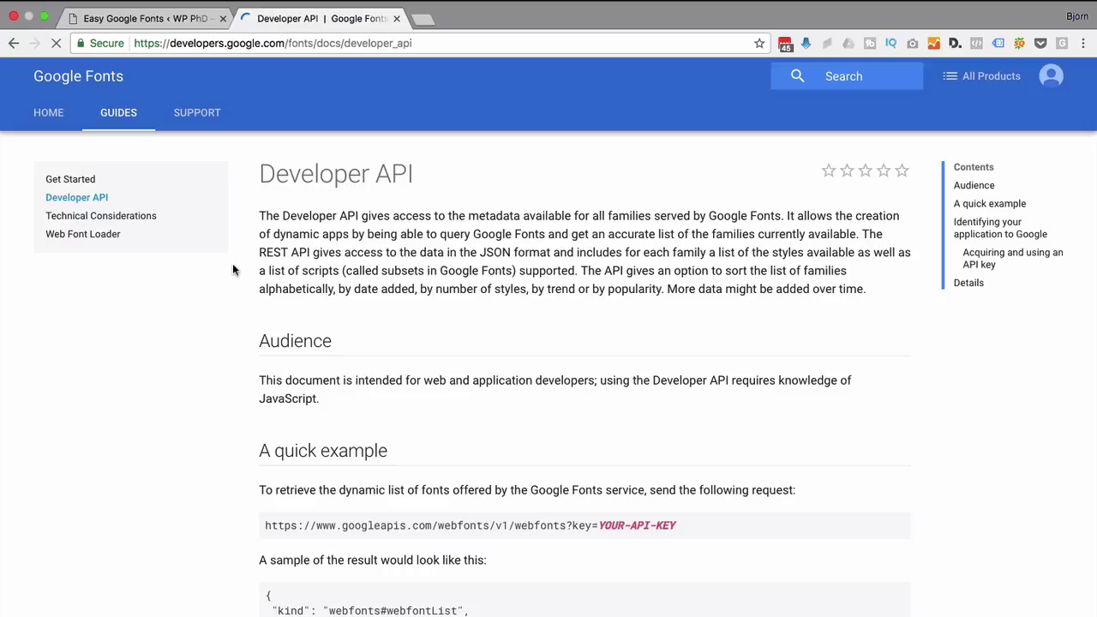
scroll(251, 228, "down", 10)
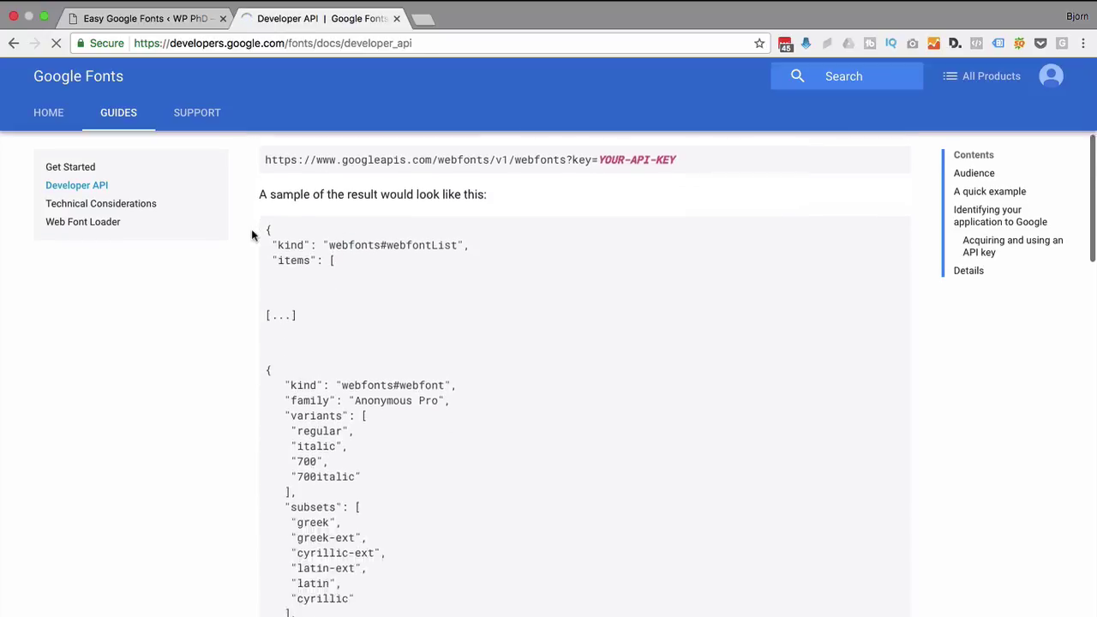
scroll(251, 231, "down", 10)
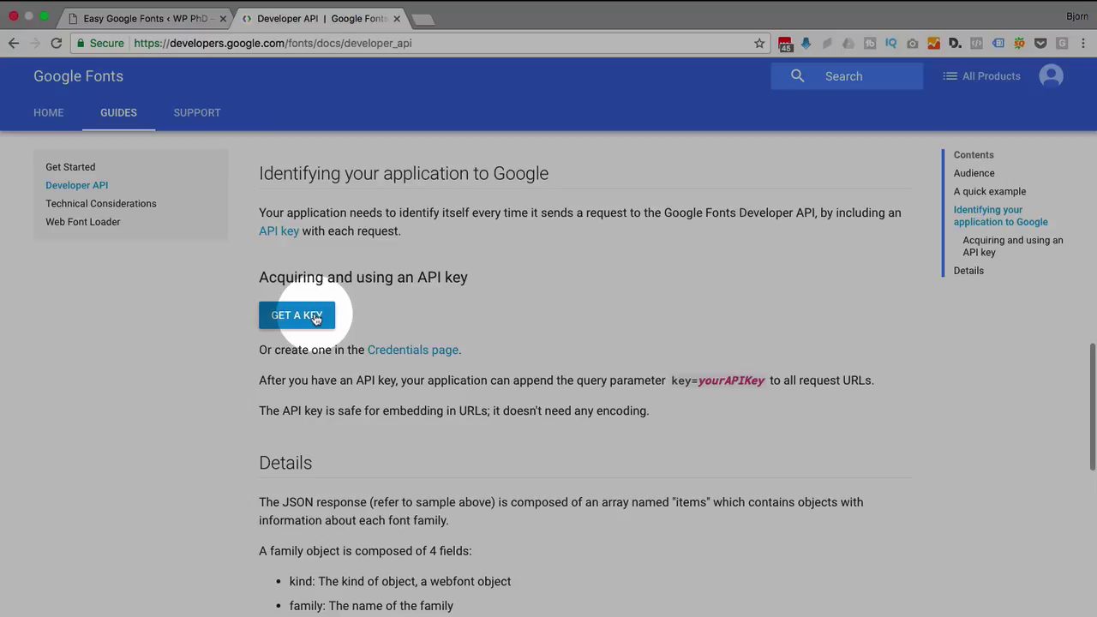
scroll(316, 318, "down", 1)
left_click(296, 272)
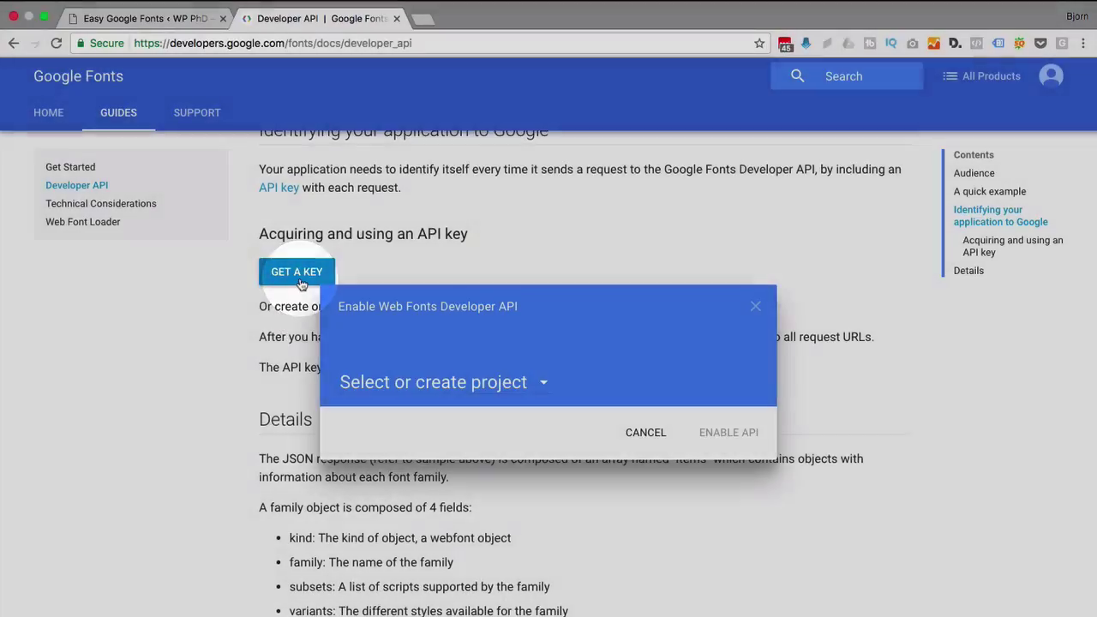
left_click(509, 388)
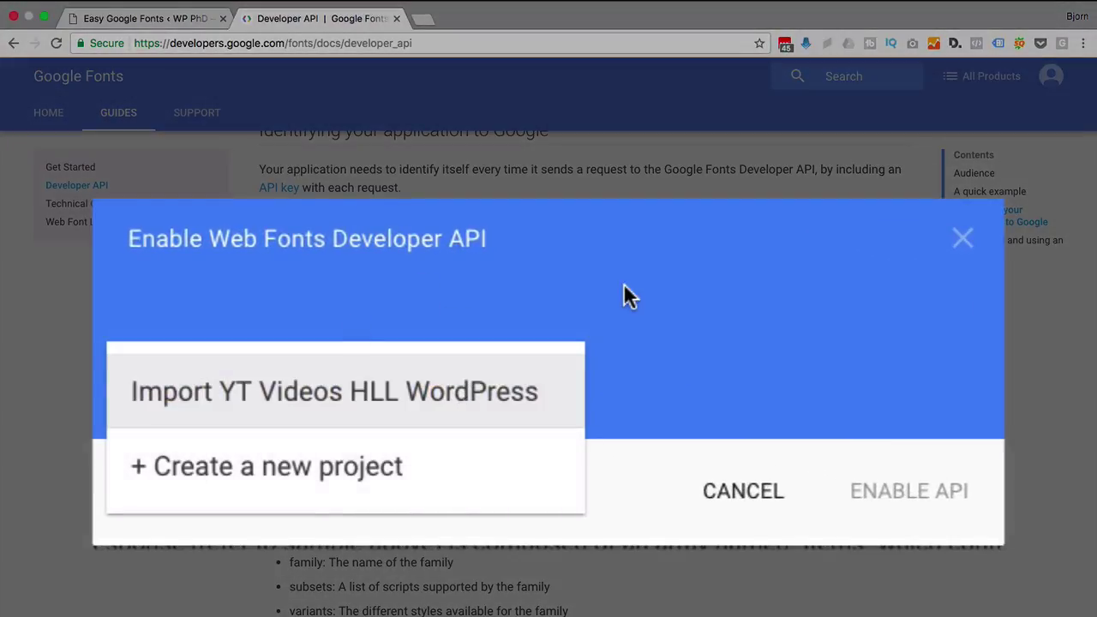
left_click(595, 331)
left_click(421, 409)
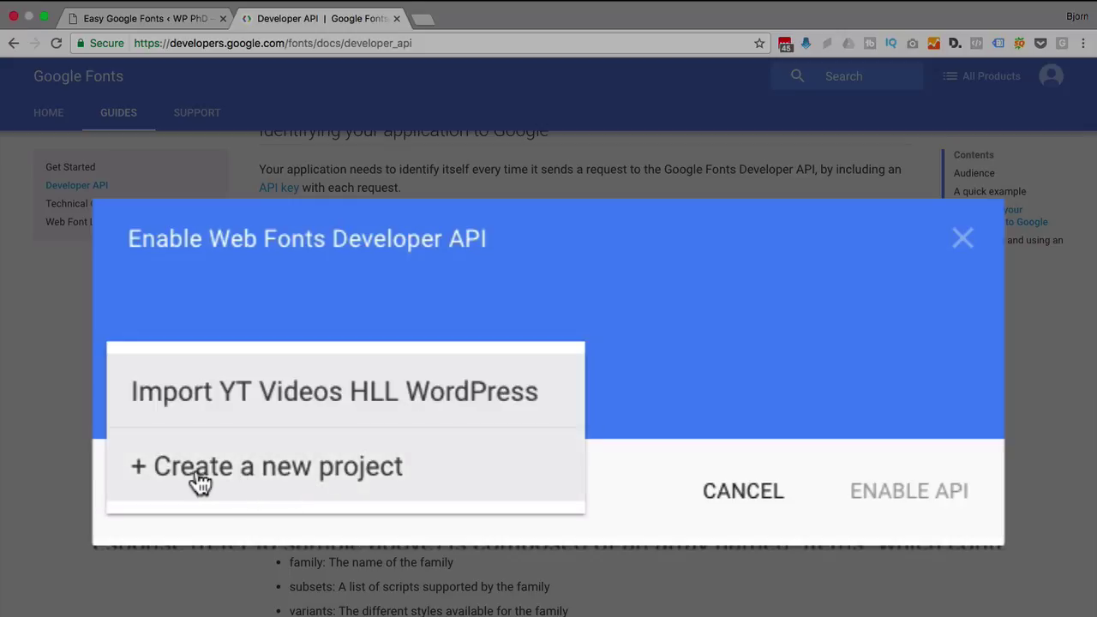
left_click(226, 482)
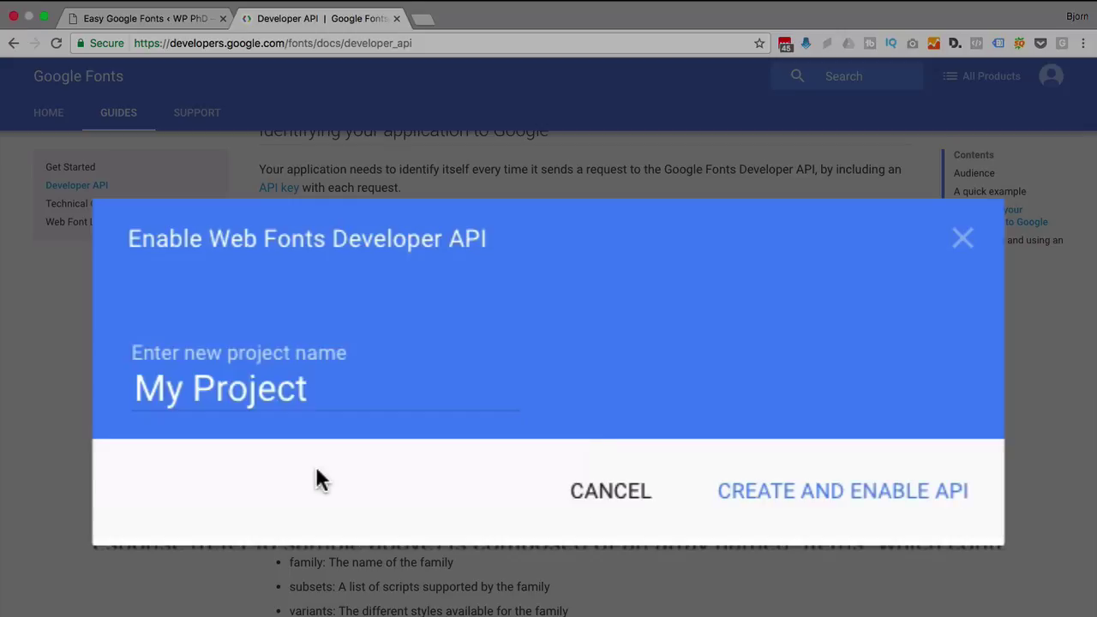
Step: Replace the default project name 'My Project' with 'WP PhD'
left_click(249, 391)
left_click_drag(137, 390, 299, 389)
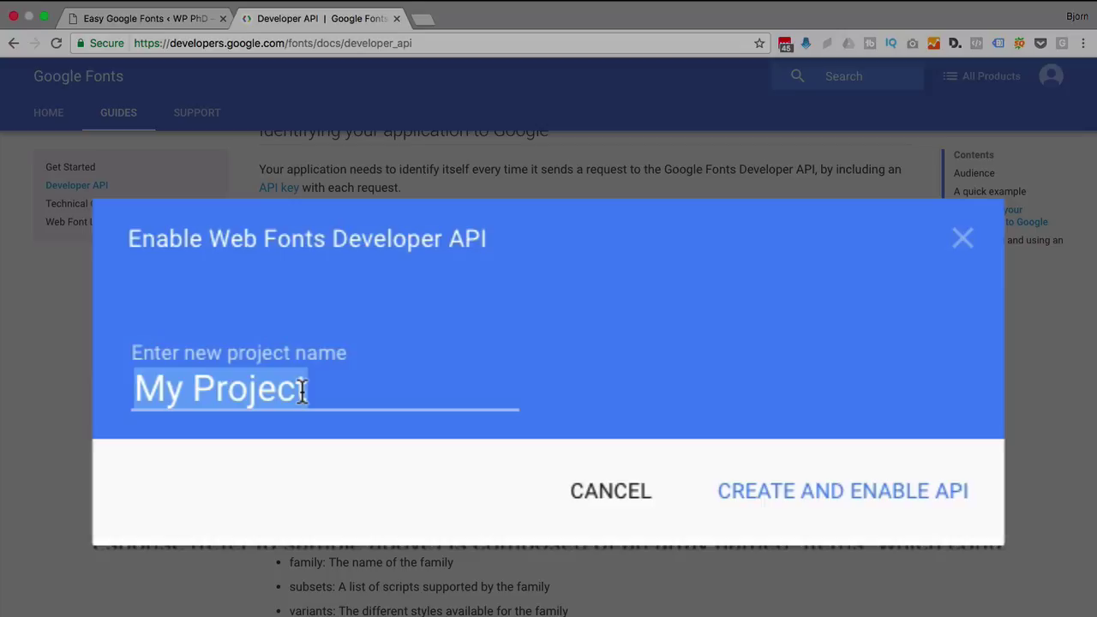
type("Ph PH")
key("BackSpace")
key("BackSpace")
key("BackSpace")
key("BackSpace")
key("BackSpace")
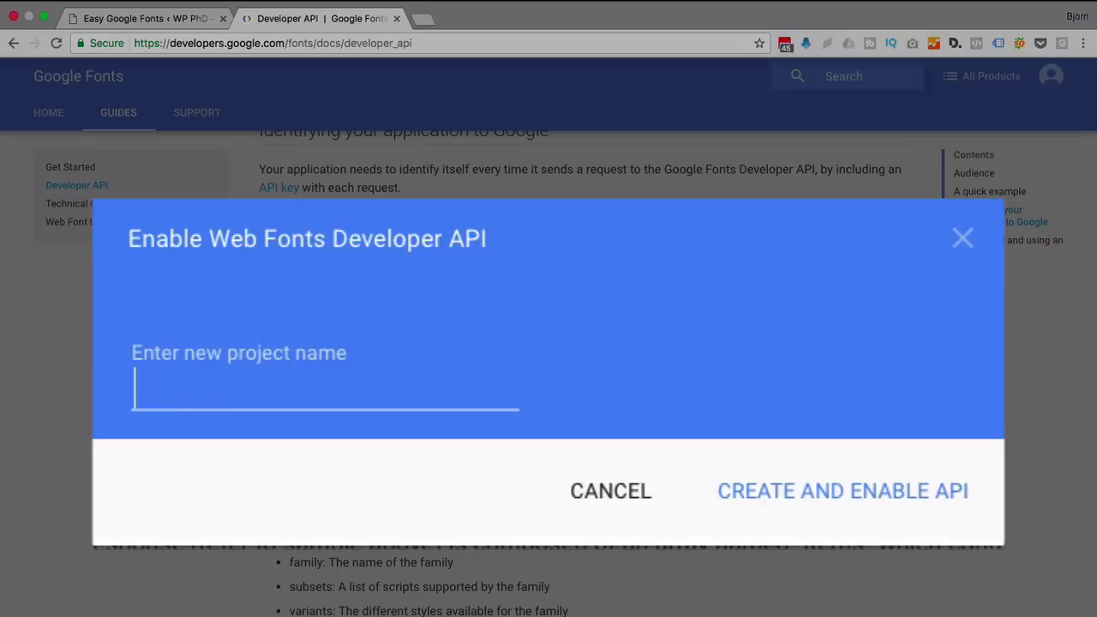
type("WP P")
key("BackSpace")
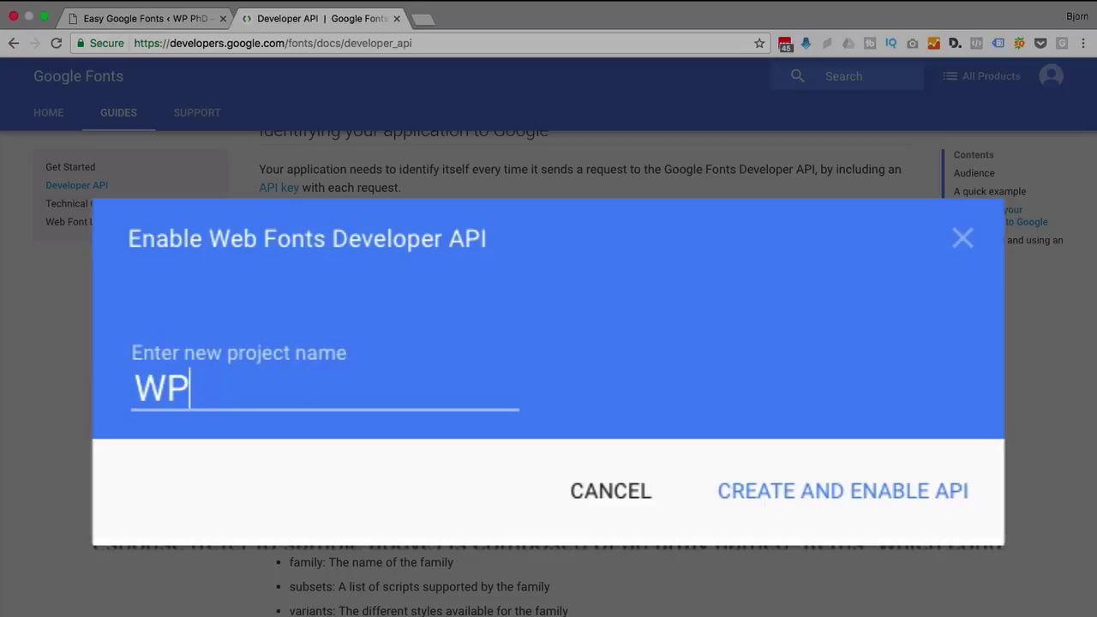
type("PHd")
key("BackSpace")
key("BackSpace")
type("hD")
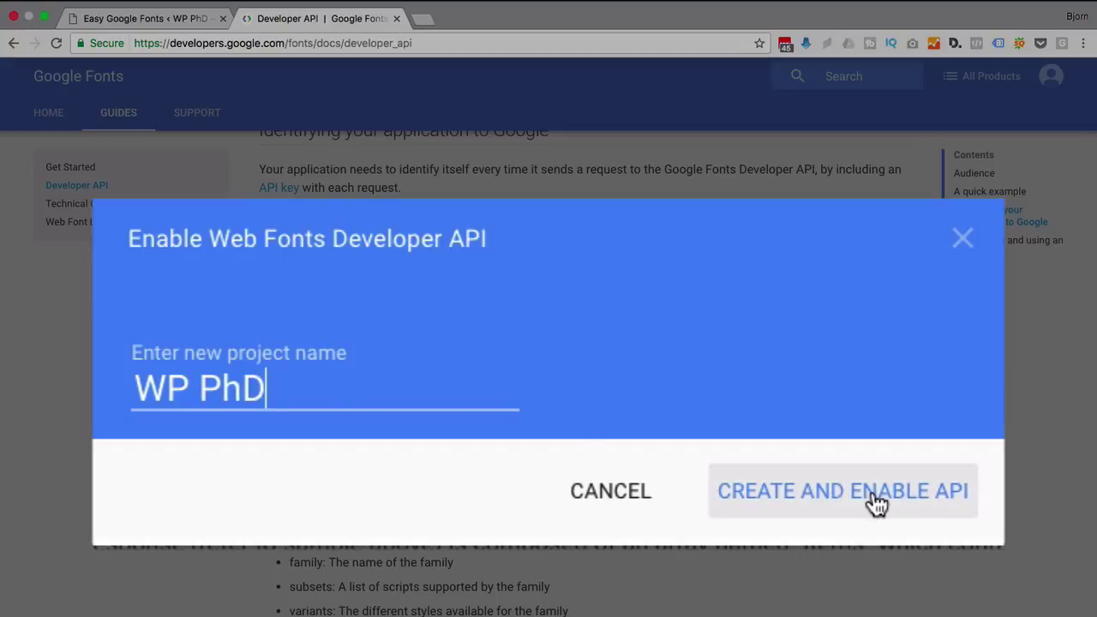
Step: Create the project with the API enabled and copy the generated API key
left_click(808, 502)
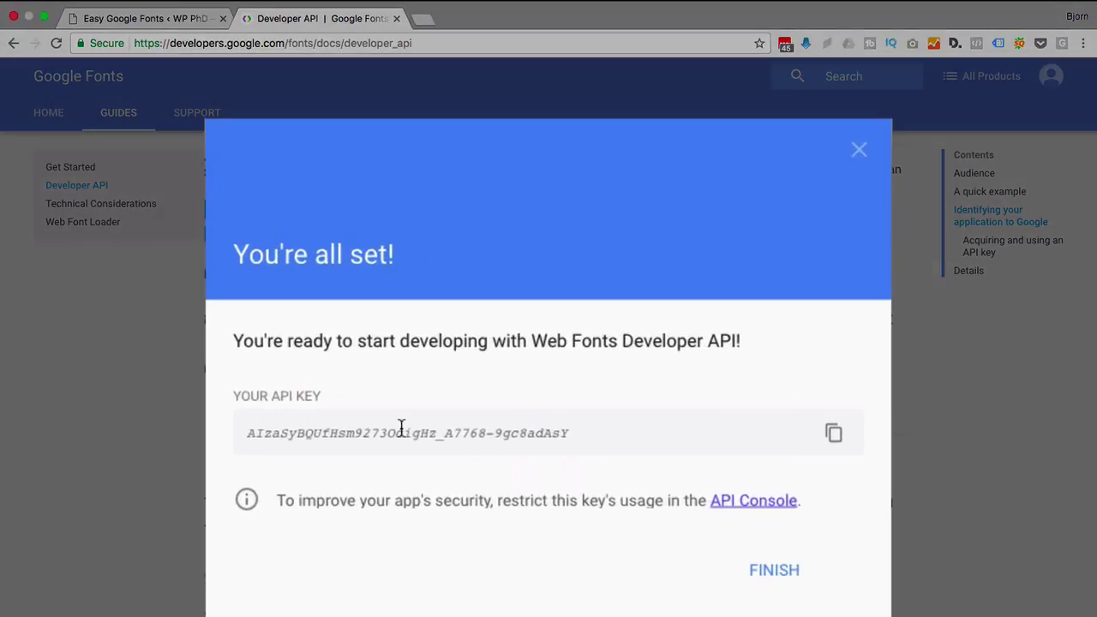
left_click_drag(253, 435, 570, 435)
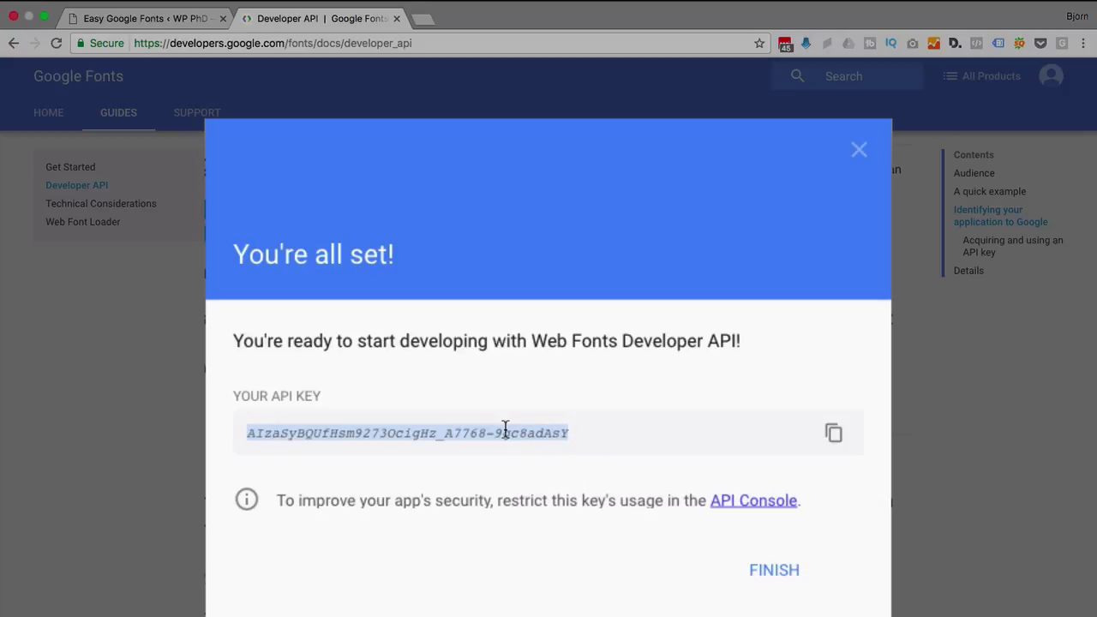
left_click(836, 437)
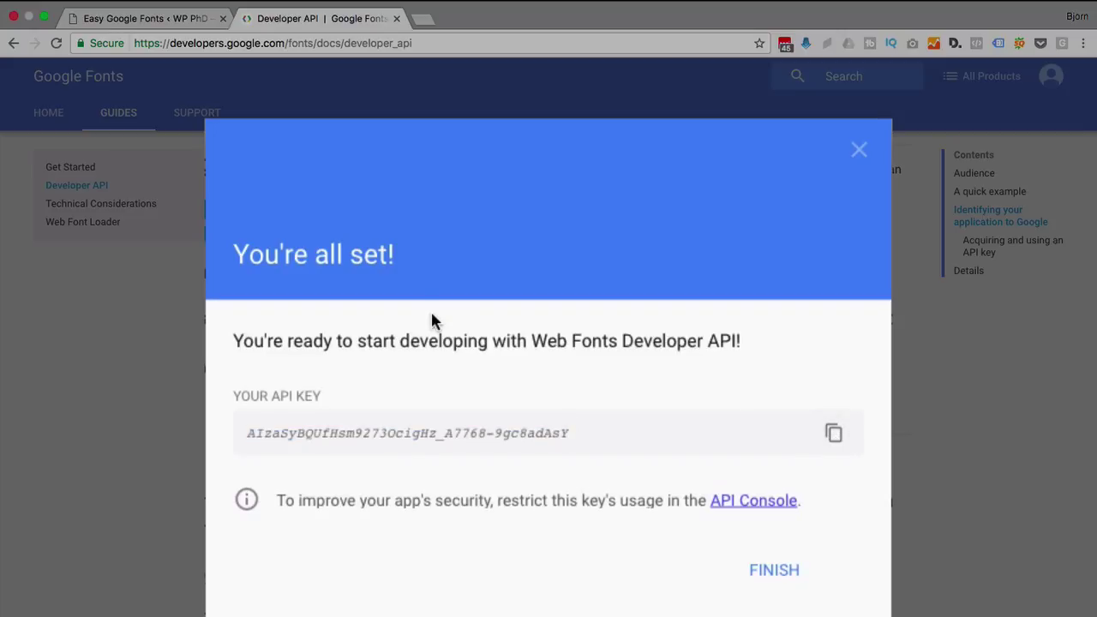
Step: Paste the copied key into the Easy Google Fonts API key field and save it as valid
left_click(161, 18)
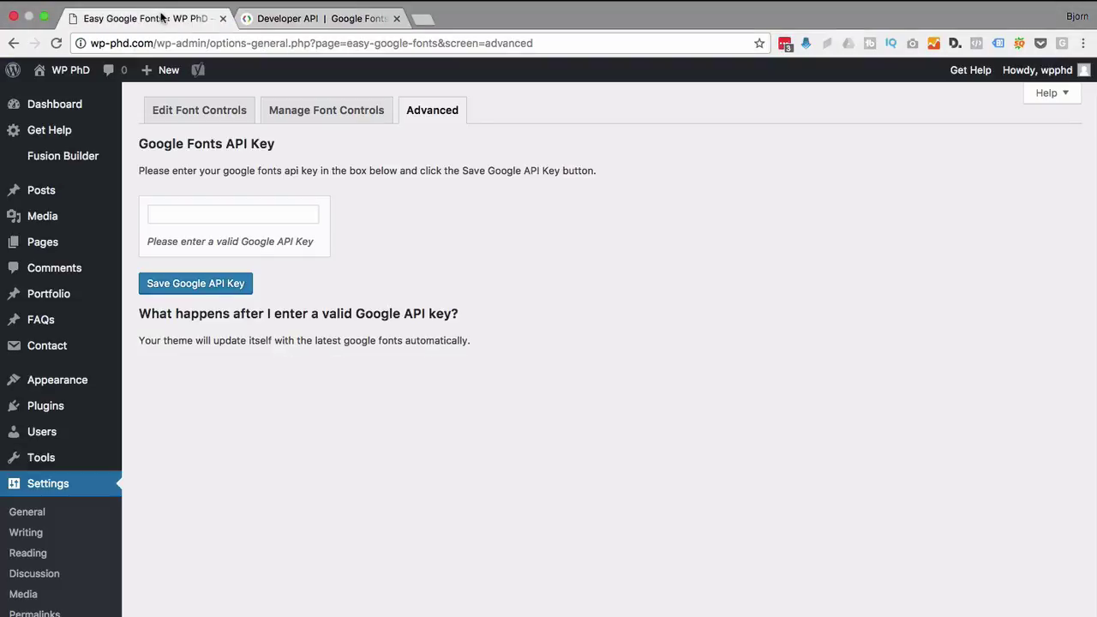
left_click(217, 216)
right_click(217, 217)
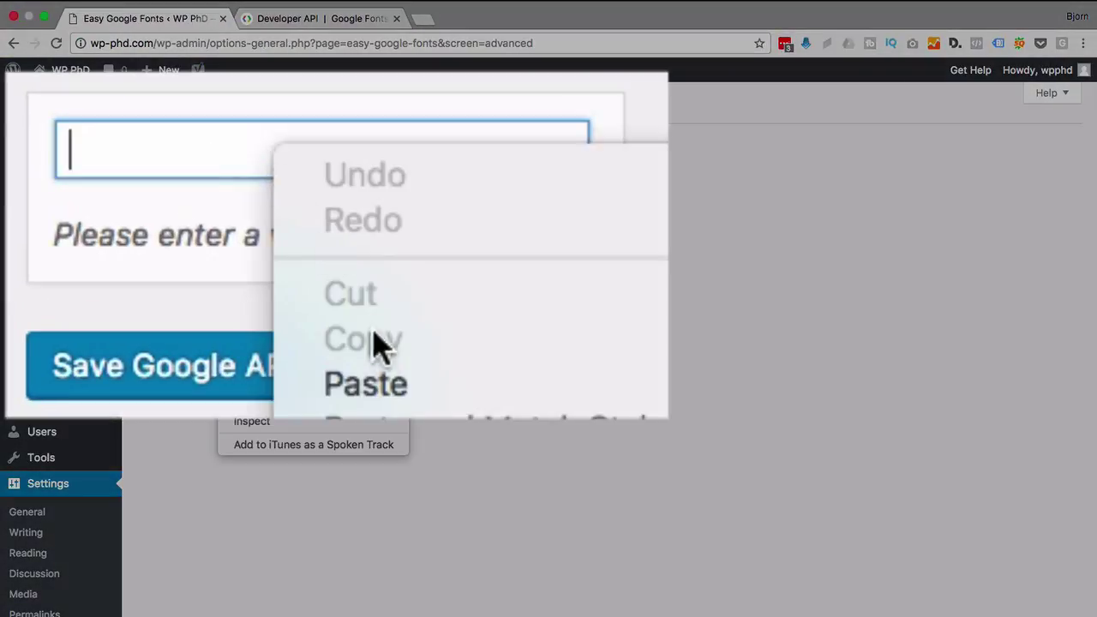
left_click(383, 385)
left_click(558, 341)
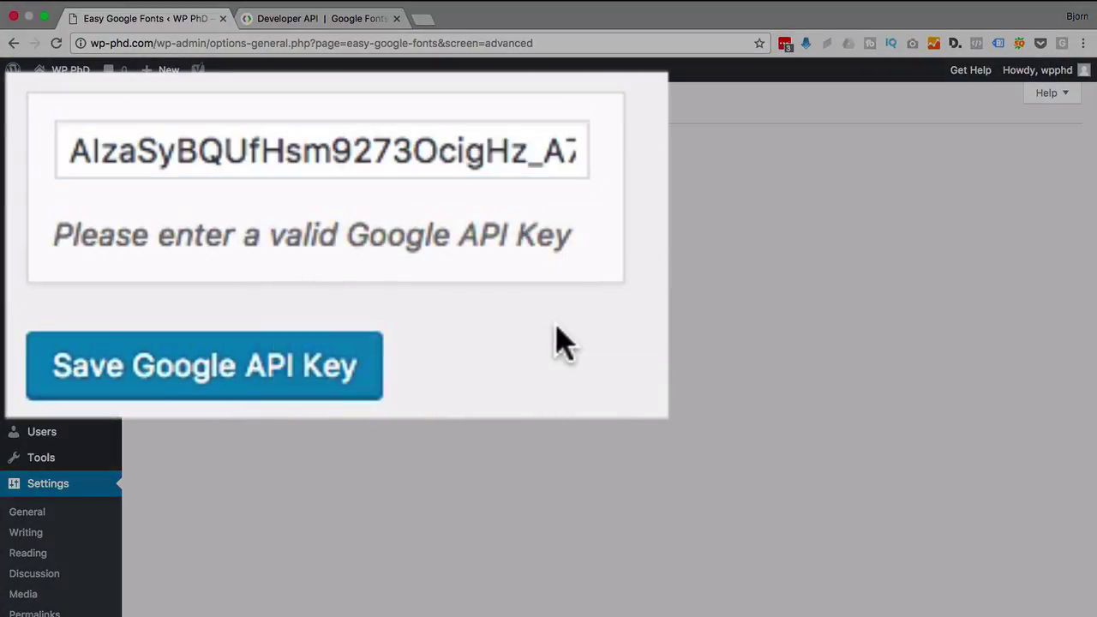
left_click(137, 374)
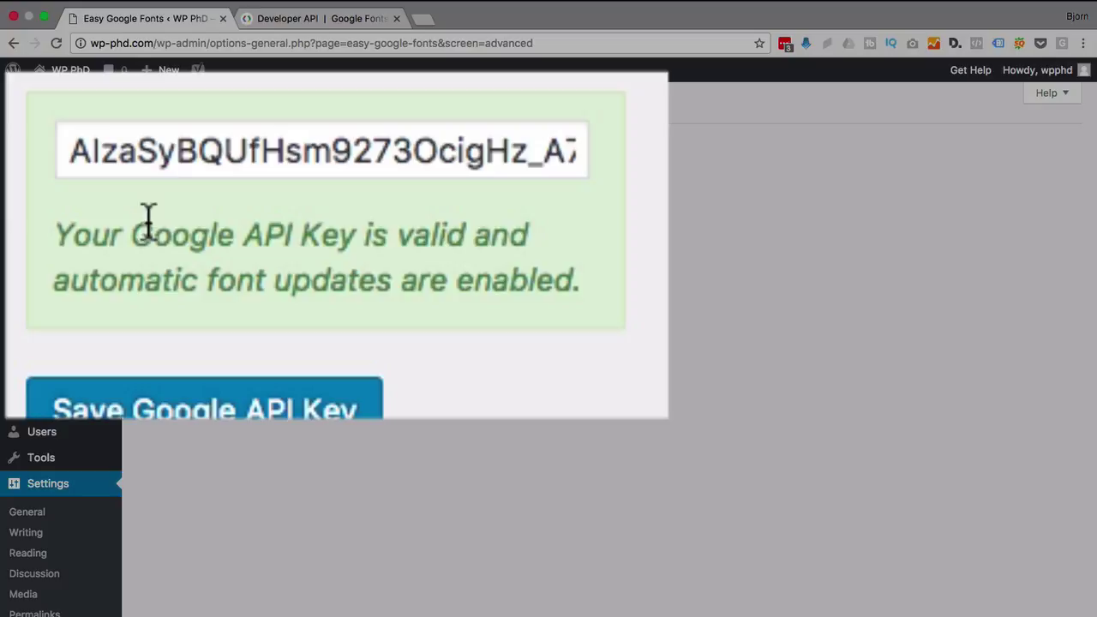
left_click_drag(60, 296, 555, 291)
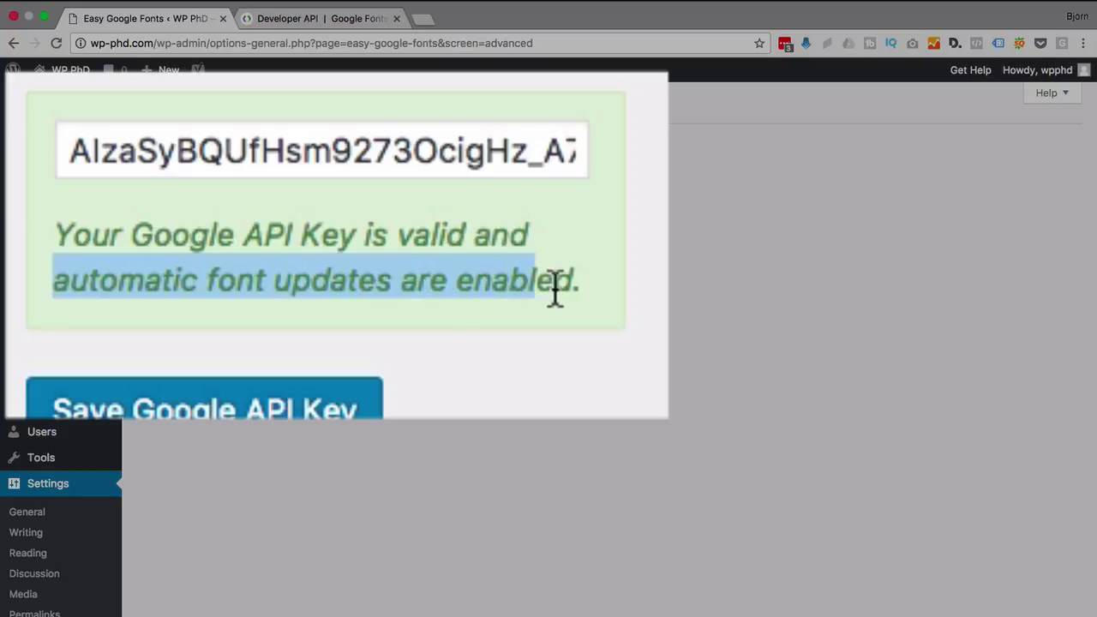
left_click(641, 305)
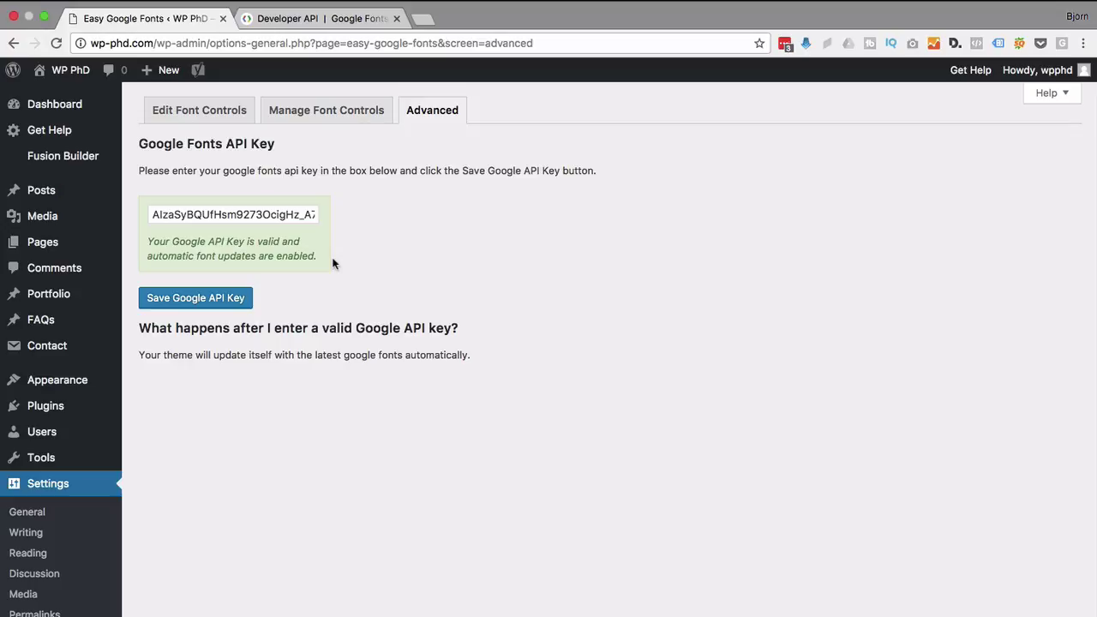
Step: From Edit Font Controls, go to Appearance > Customize > Typography > Theme Typography
left_click(210, 114)
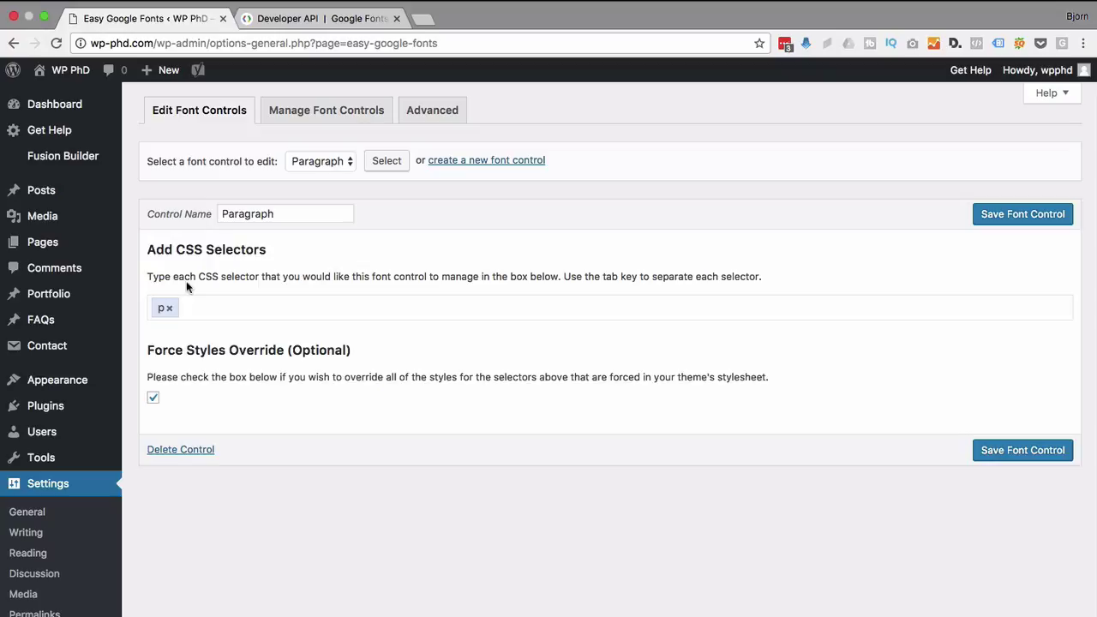
mouse_move(14, 385)
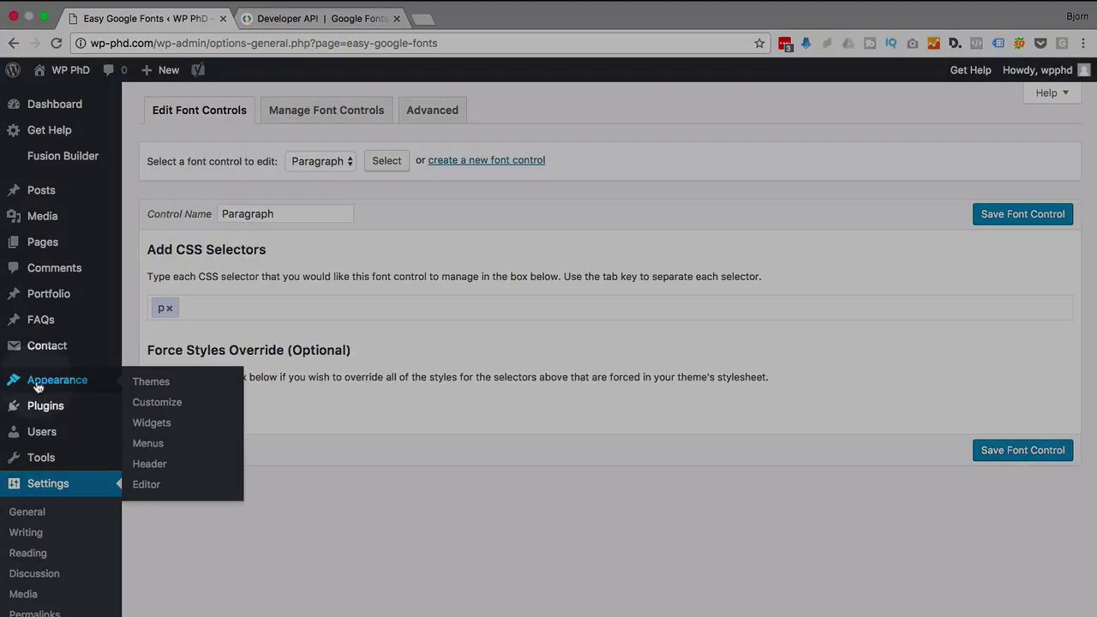
left_click(175, 403)
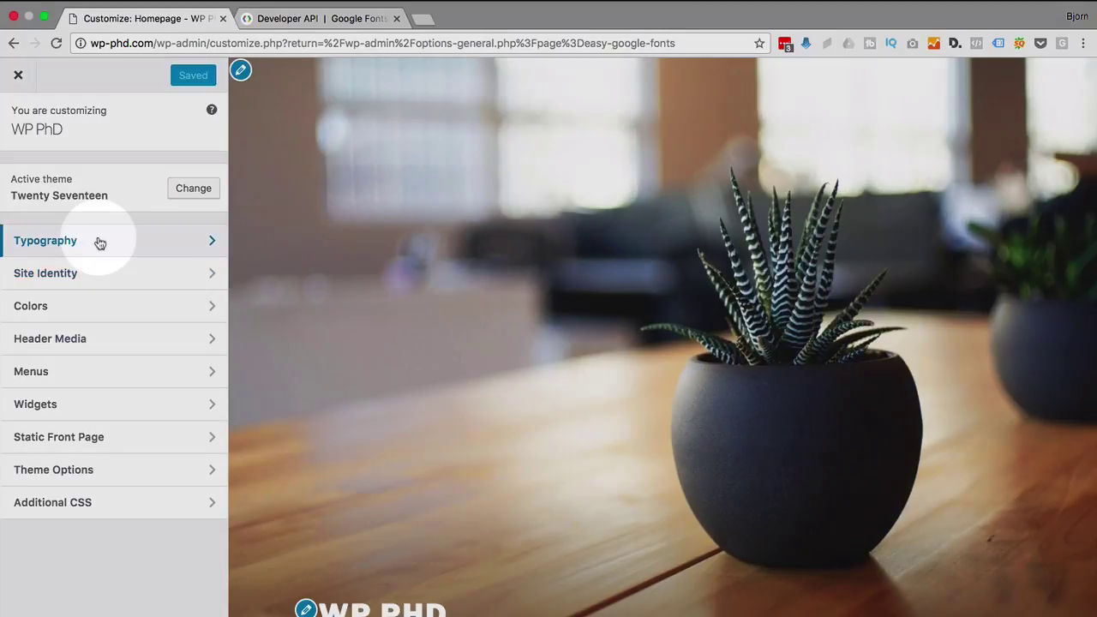
left_click(96, 238)
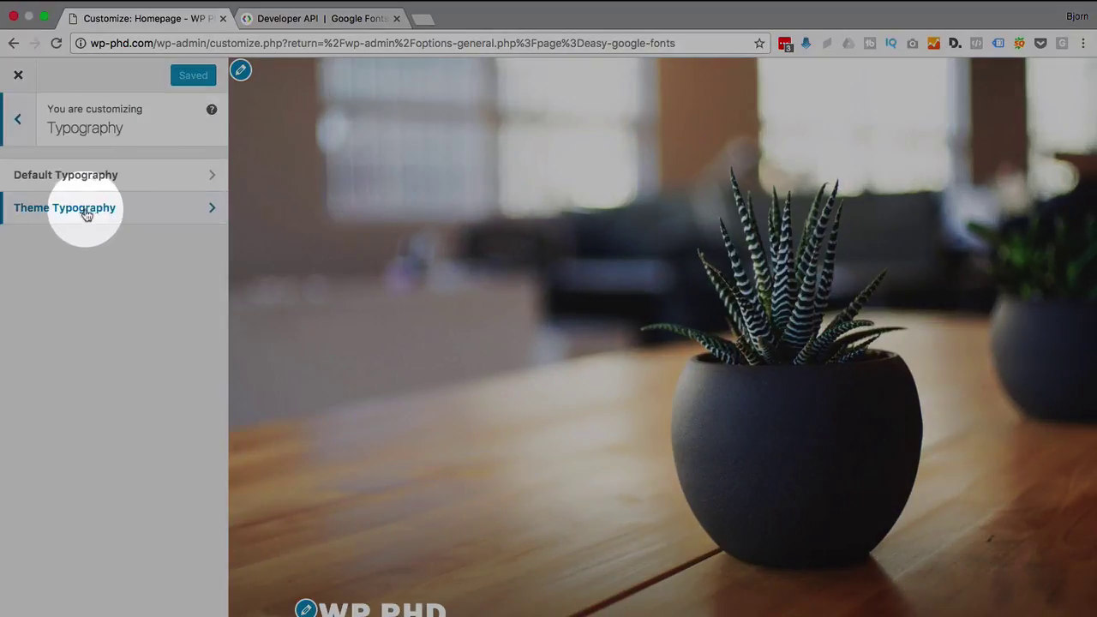
left_click(86, 213)
double_click(33, 242)
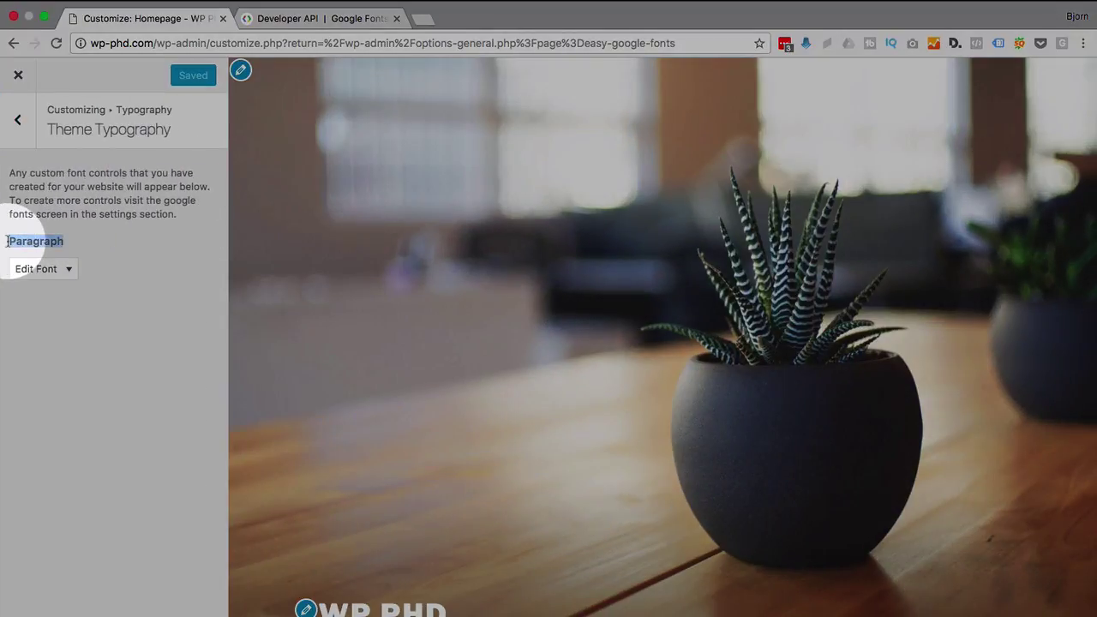
Step: Scroll the homepage preview down to the paragraph text
scroll(322, 298, "down", 10)
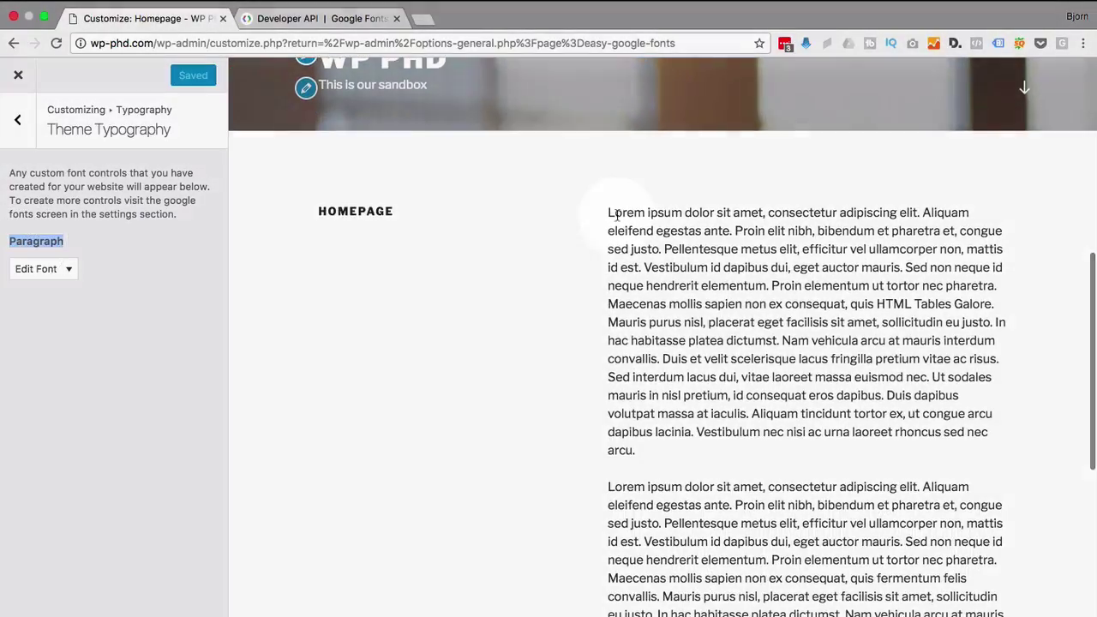
left_click_drag(608, 213, 714, 455)
scroll(715, 456, "down", 3)
scroll(715, 456, "down", 4)
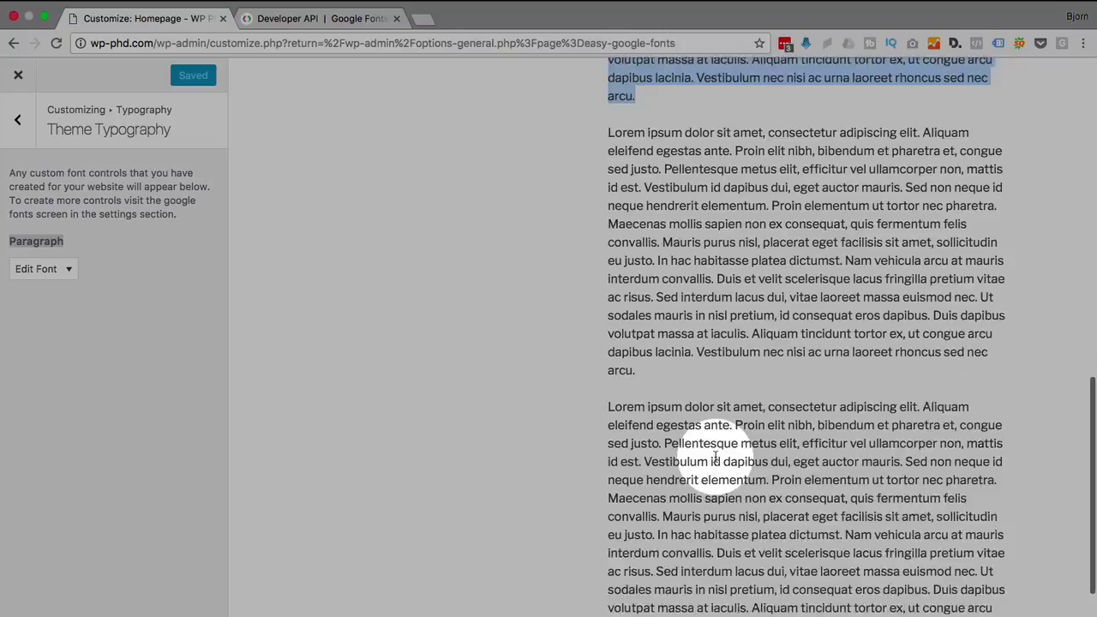
scroll(715, 457, "up", 6)
left_click(714, 458)
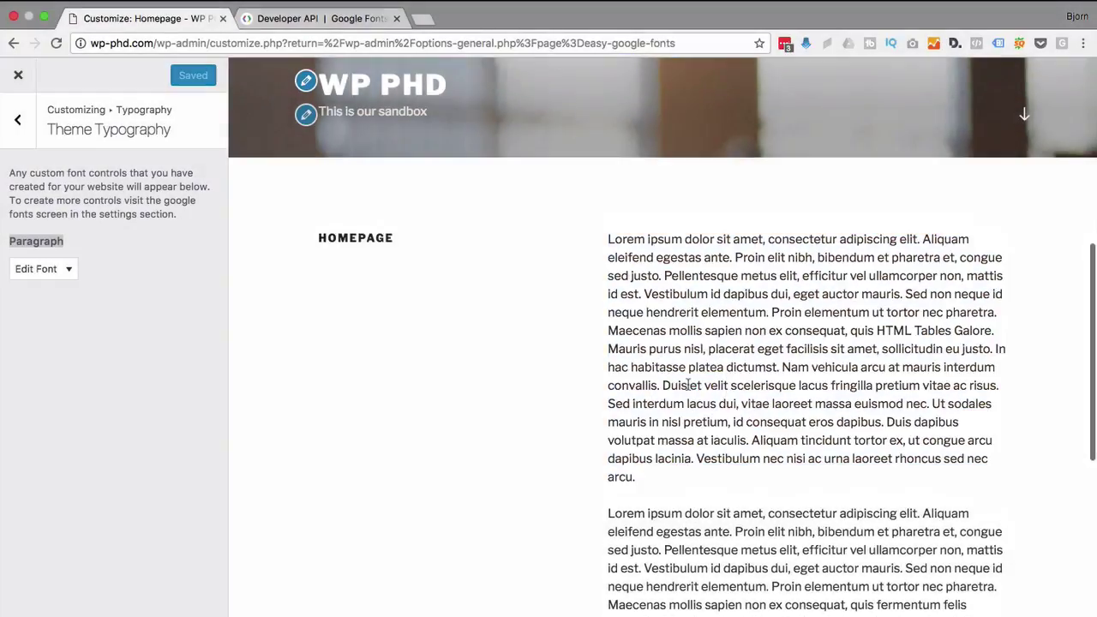
scroll(669, 457, "down", 2)
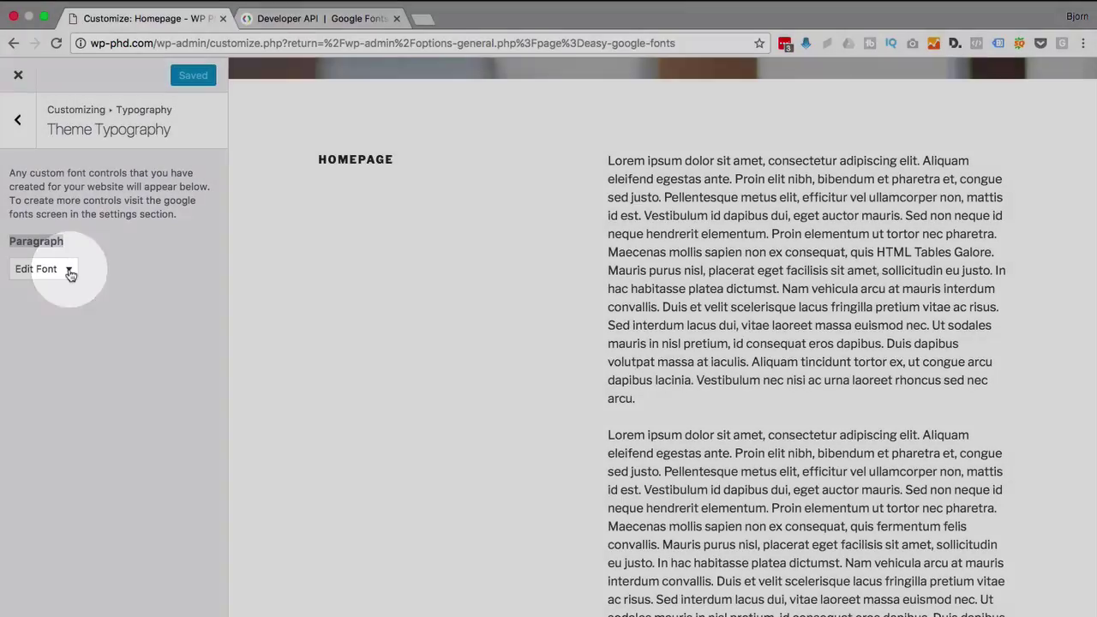
Step: Expand the Paragraph control's font settings and keep All Subsets selected
left_click(70, 271)
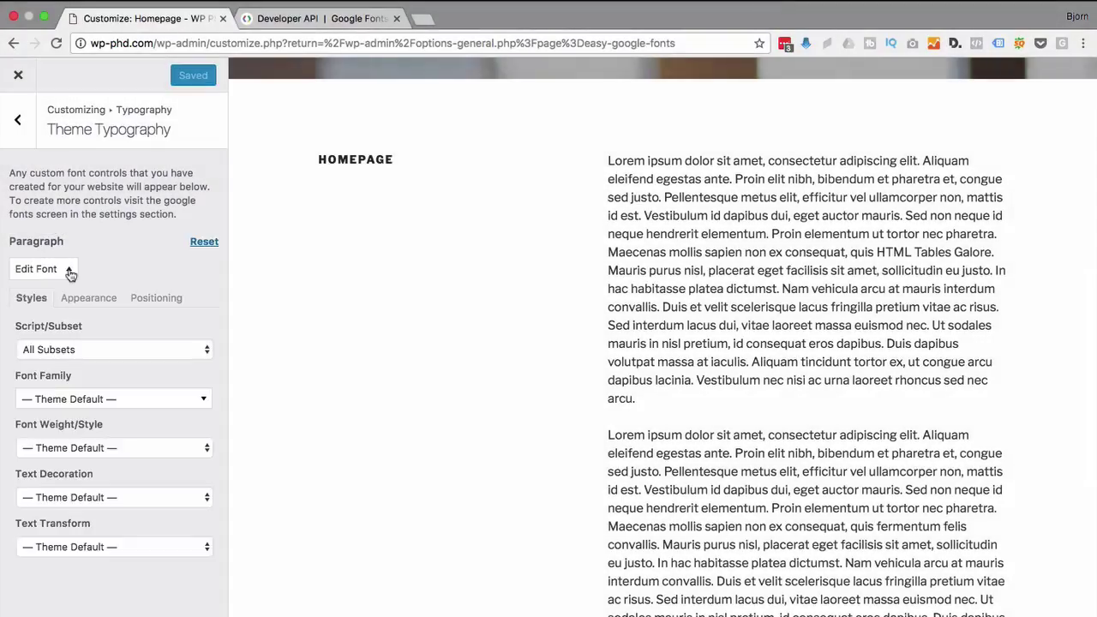
left_click(94, 347)
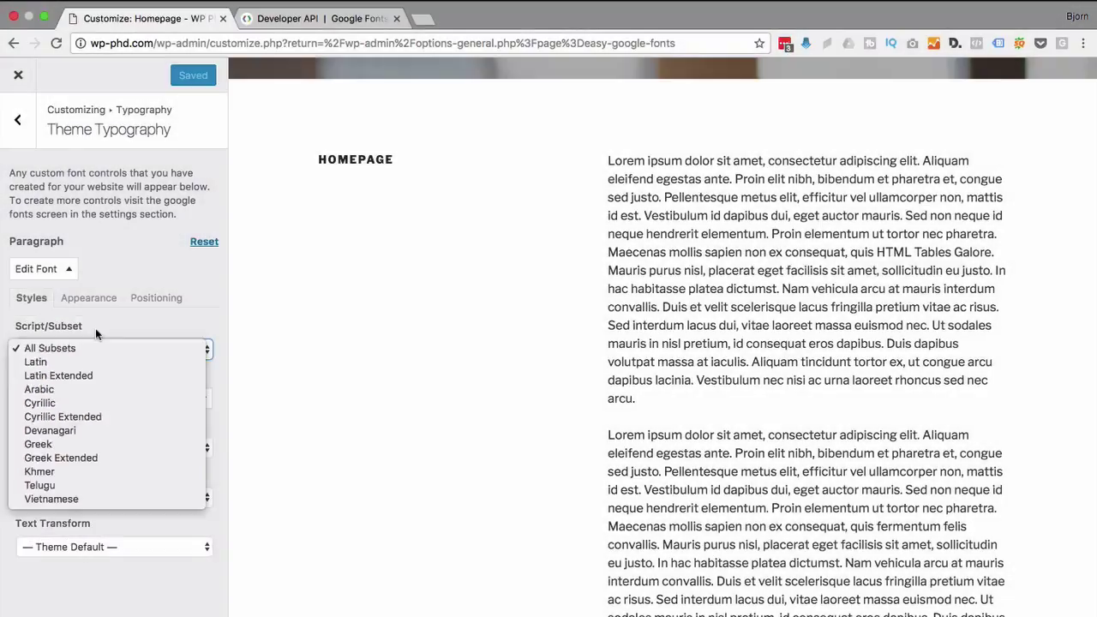
left_click(95, 338)
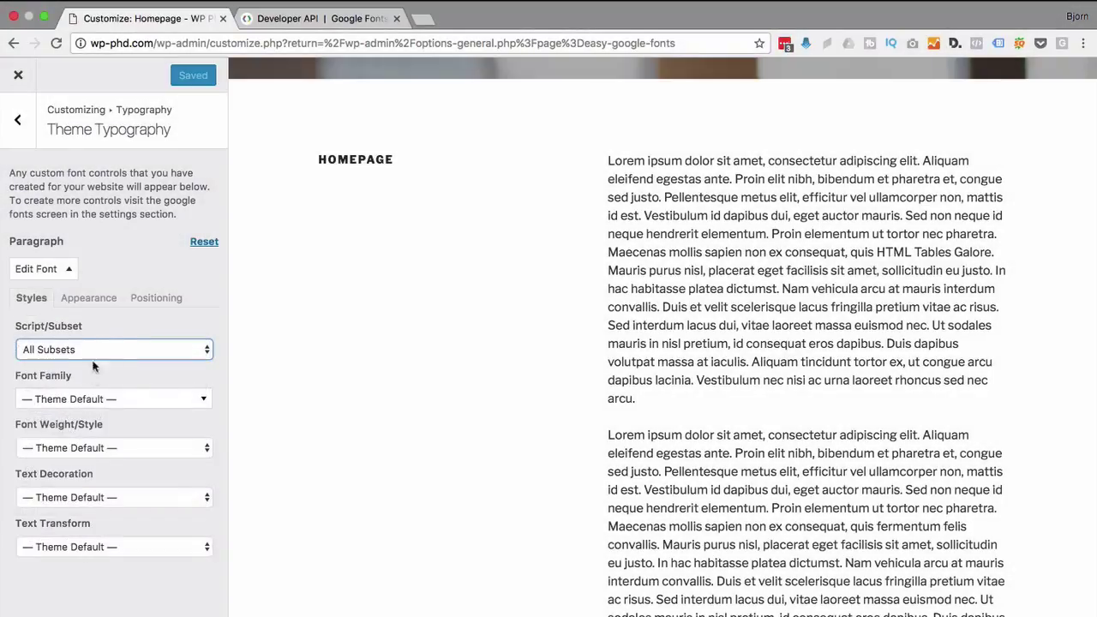
Step: Try Lucida Console from the font family list, then scroll further through the fonts
left_click(28, 403)
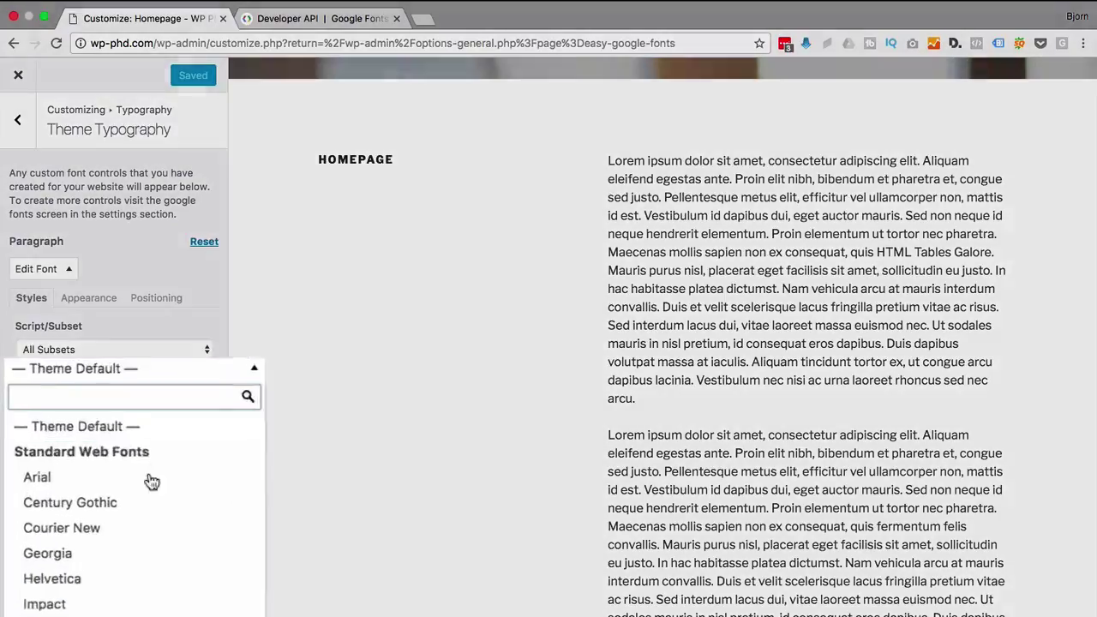
scroll(220, 523, "down", 2)
scroll(221, 522, "down", 2)
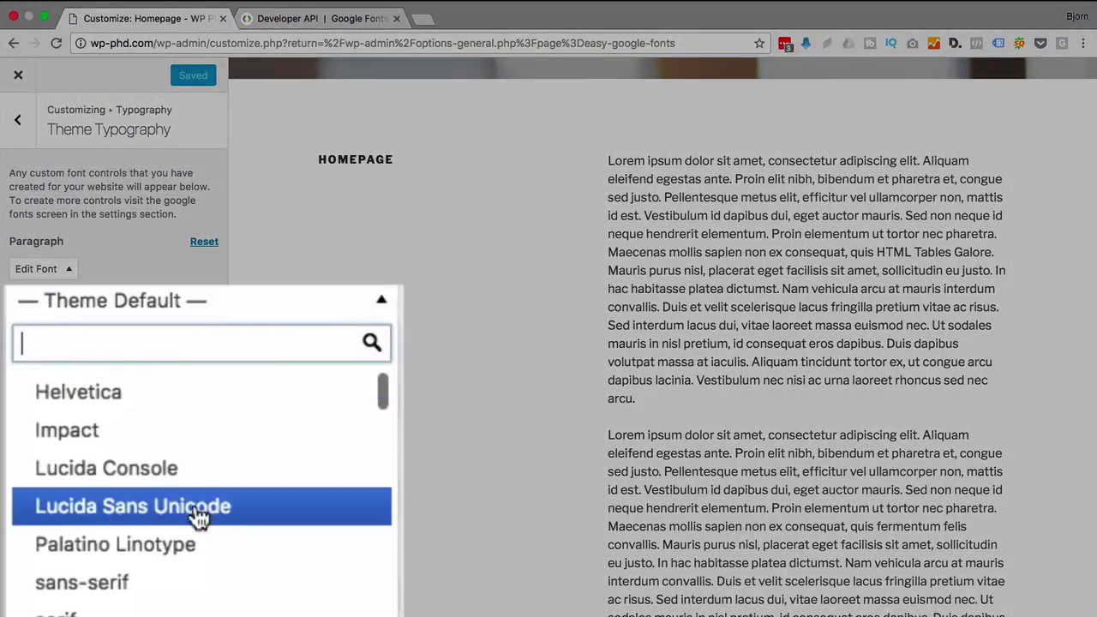
left_click(137, 481)
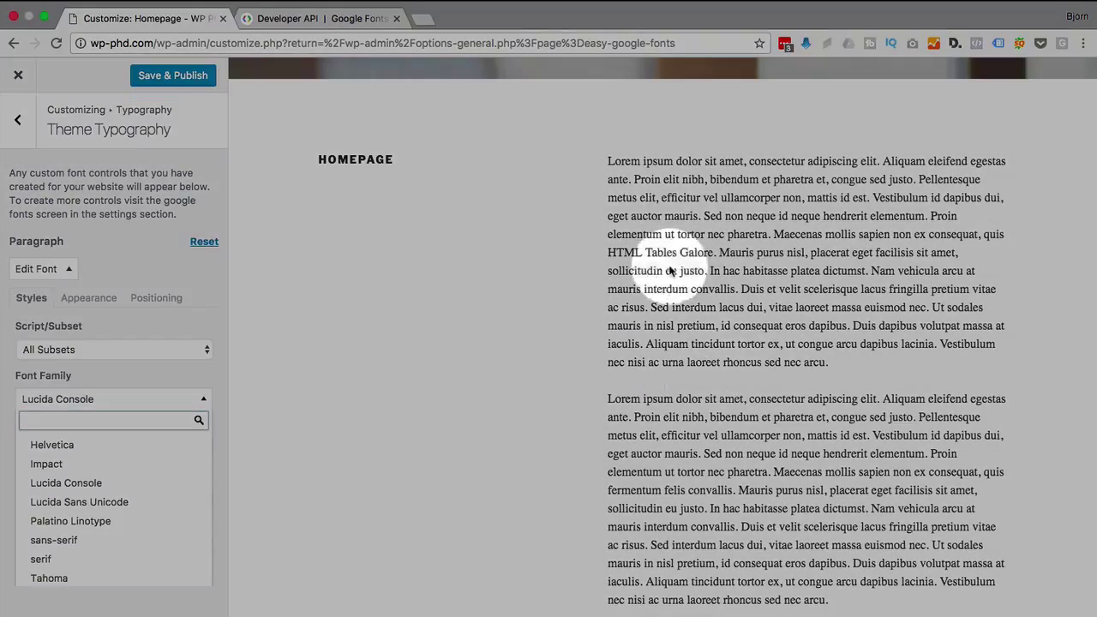
mouse_move(30, 490)
scroll(85, 478, "down", 2)
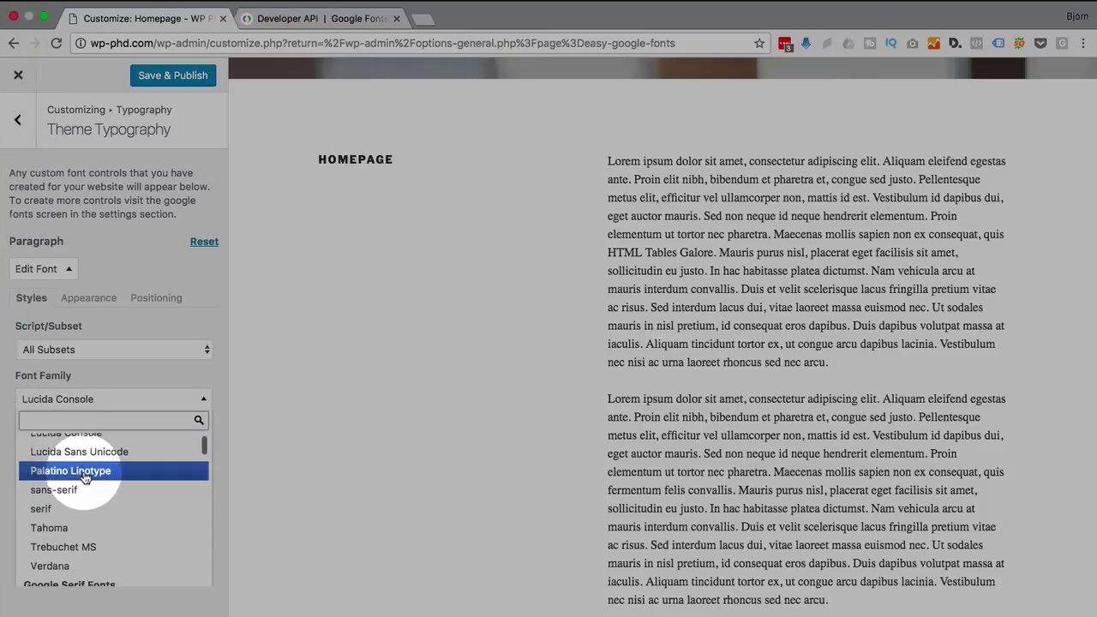
scroll(85, 493, "down", 2)
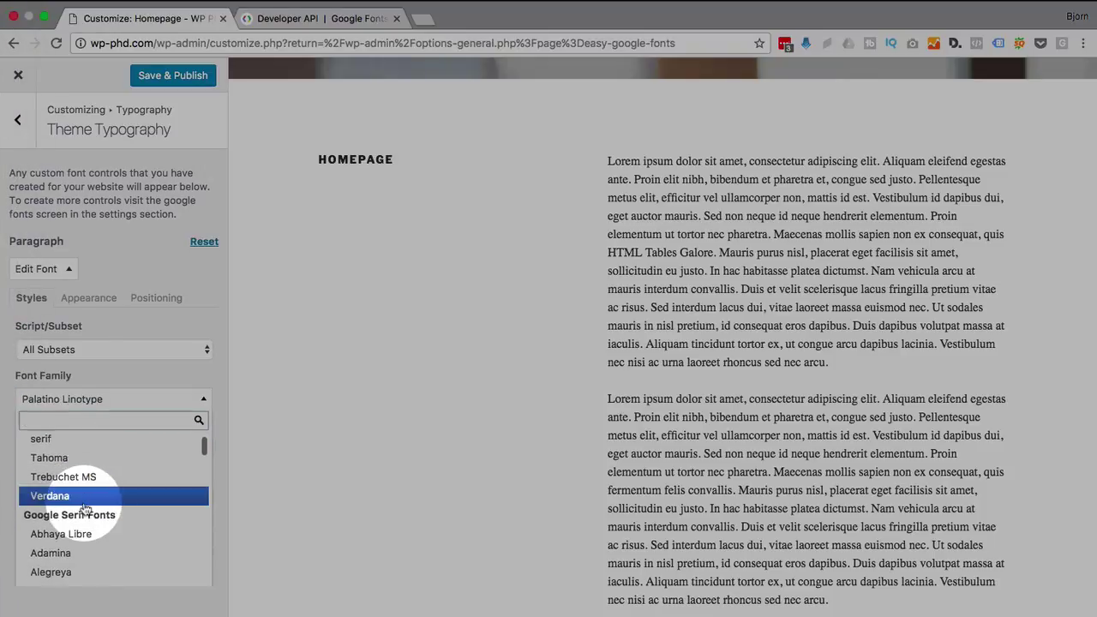
scroll(85, 506, "down", 6)
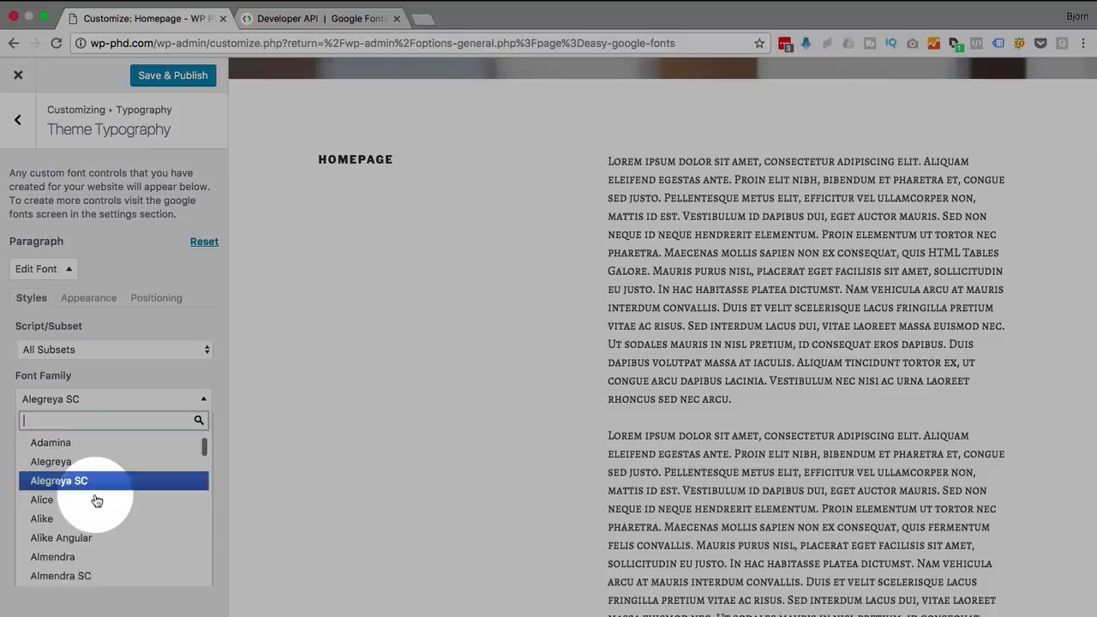
scroll(98, 497, "down", 5)
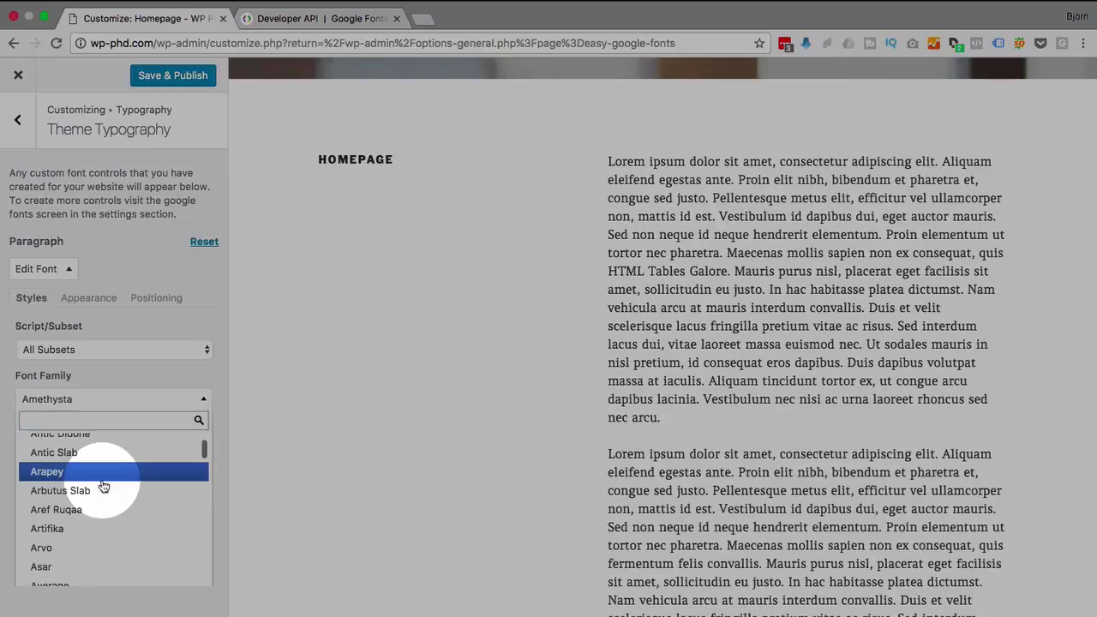
scroll(104, 487, "down", 3)
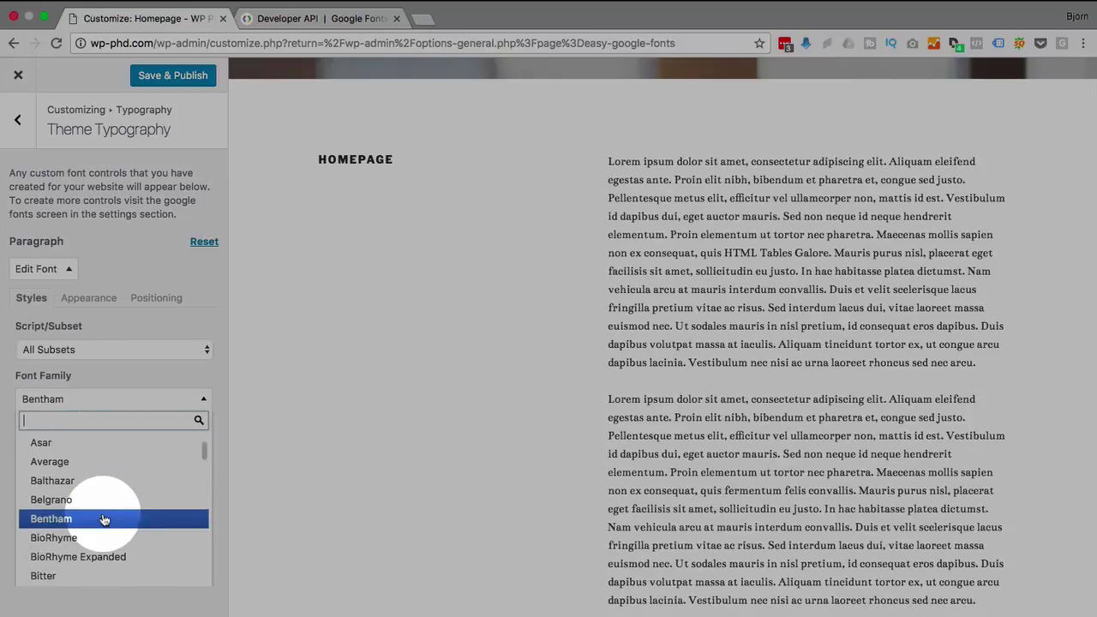
left_click(203, 401)
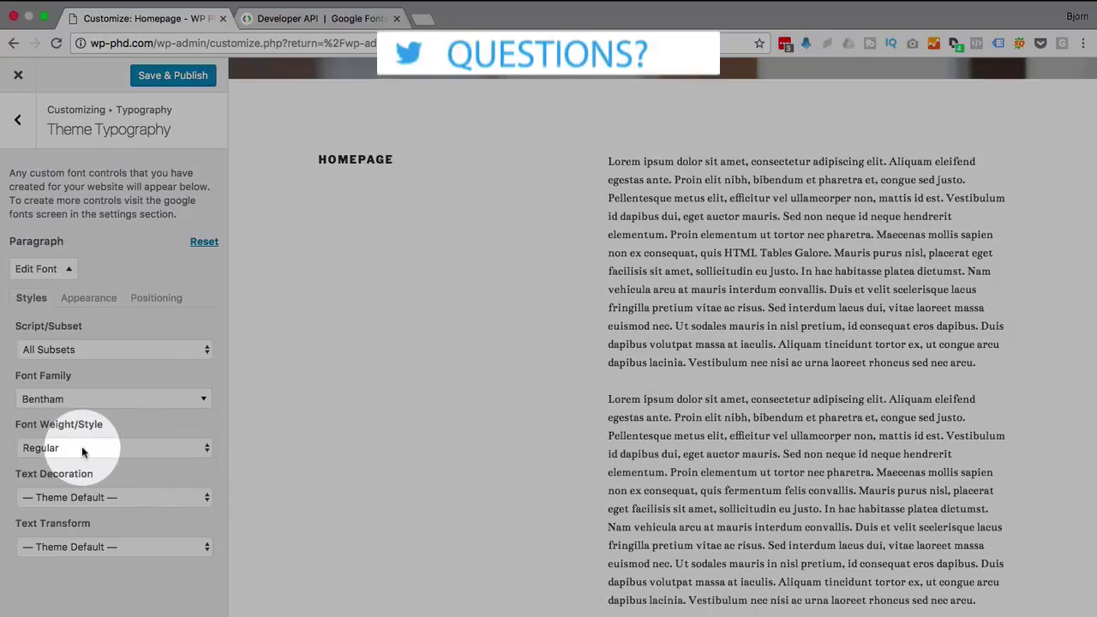
left_click(82, 445)
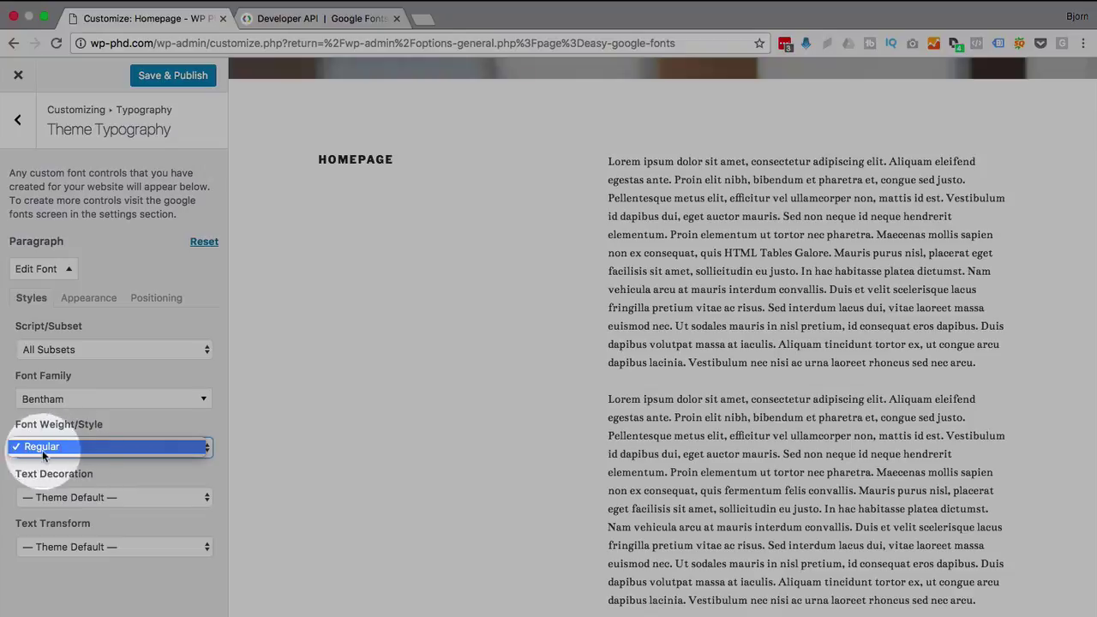
left_click(43, 448)
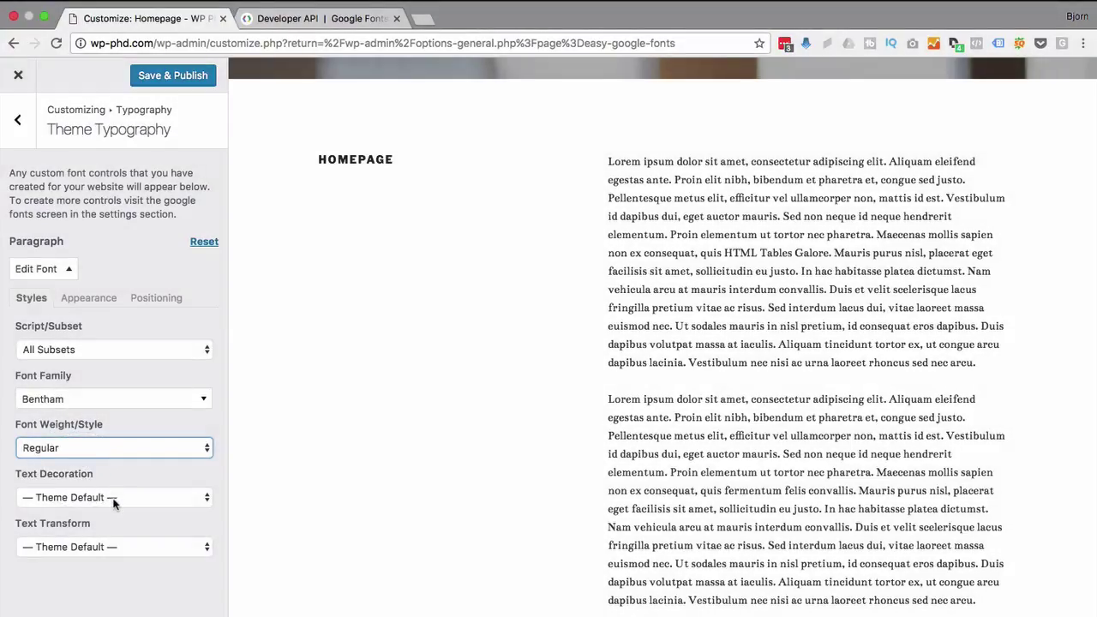
left_click(114, 504)
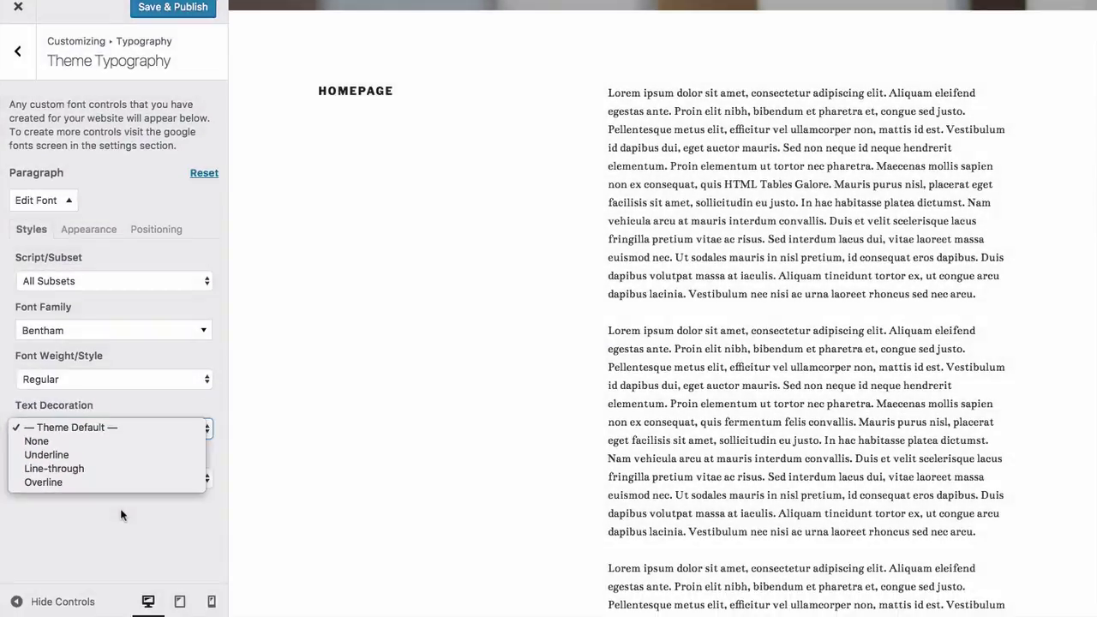
left_click(120, 576)
left_click(127, 546)
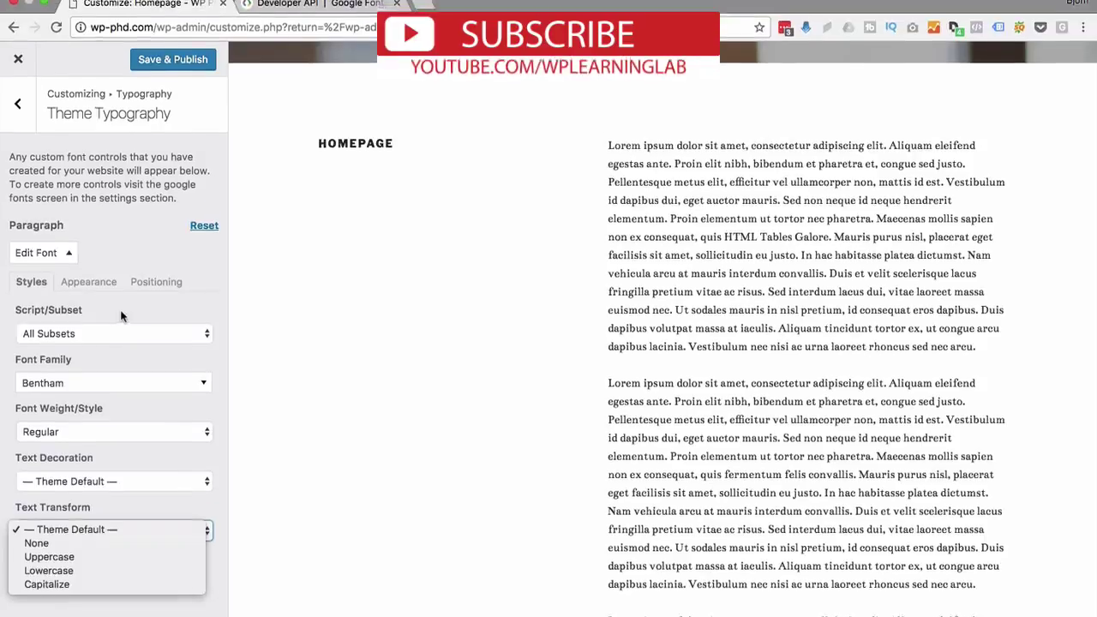
left_click(88, 282)
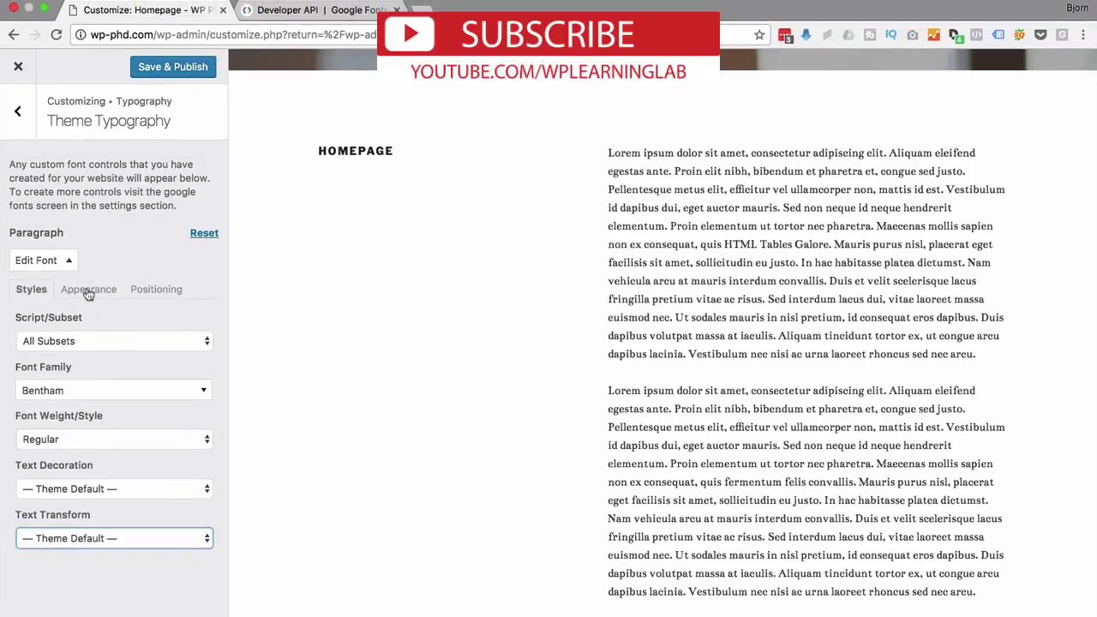
Step: Make paragraph text blue on a light grey #e8e8e8 background
left_click(88, 282)
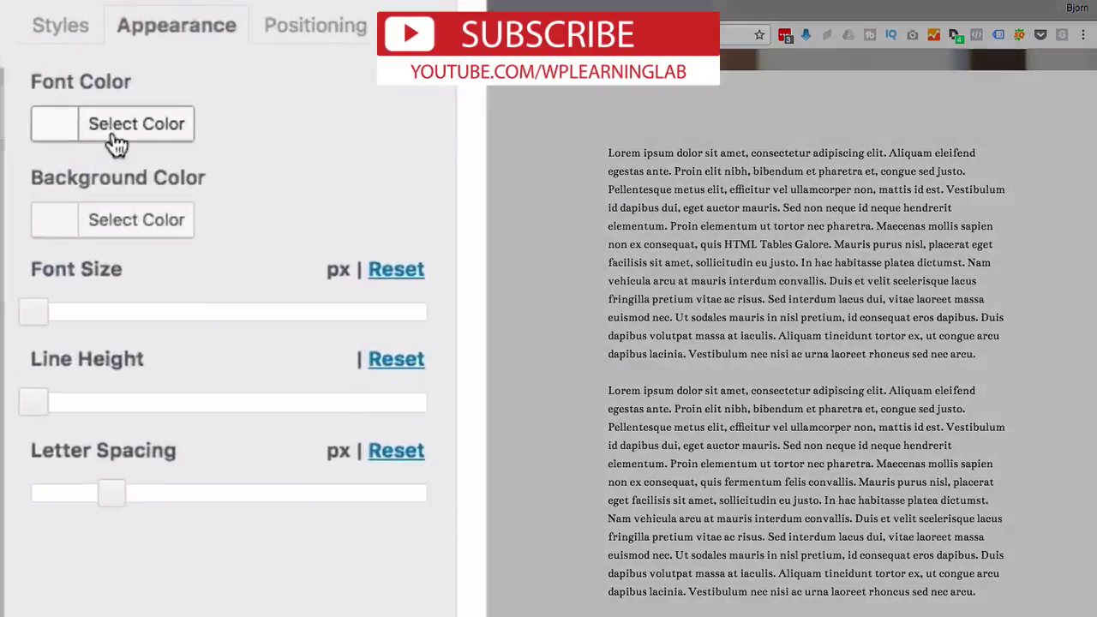
left_click(116, 146)
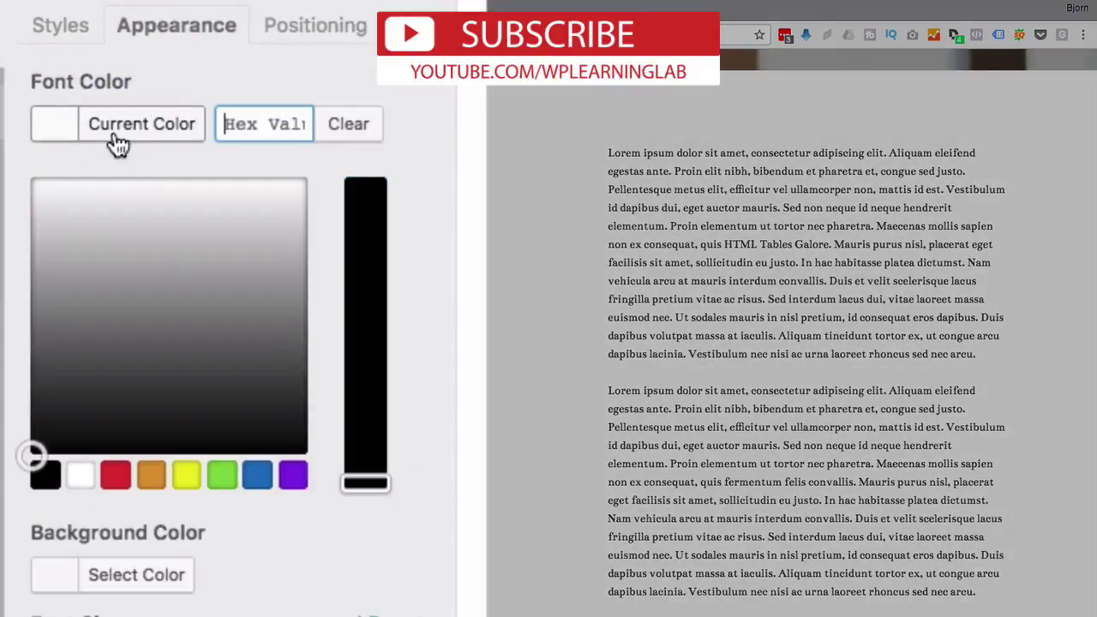
left_click(124, 484)
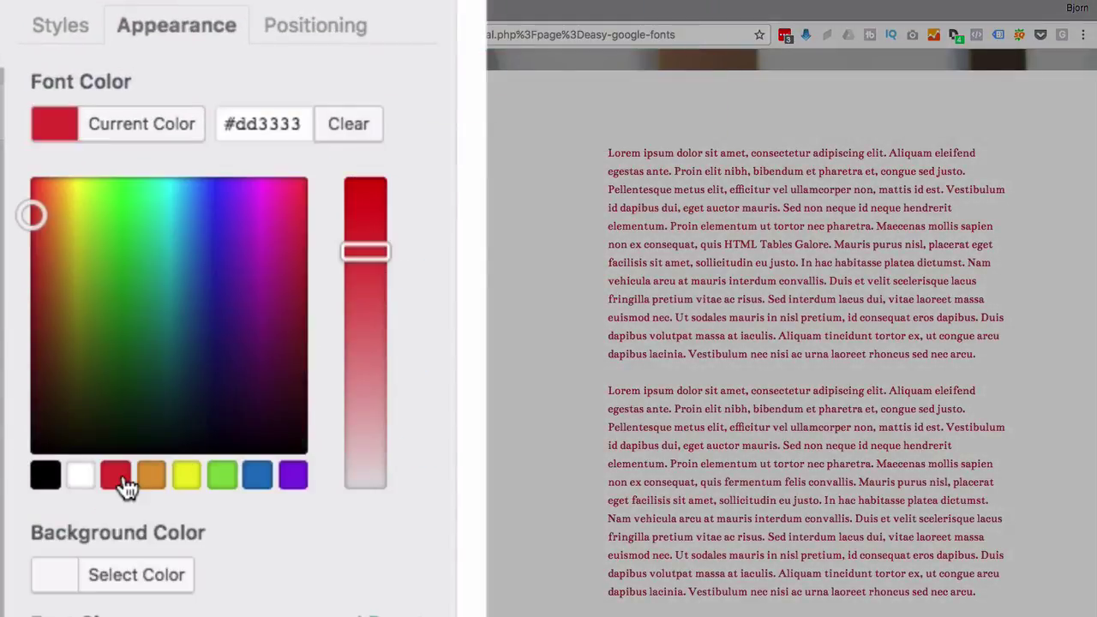
left_click(163, 482)
left_click(259, 478)
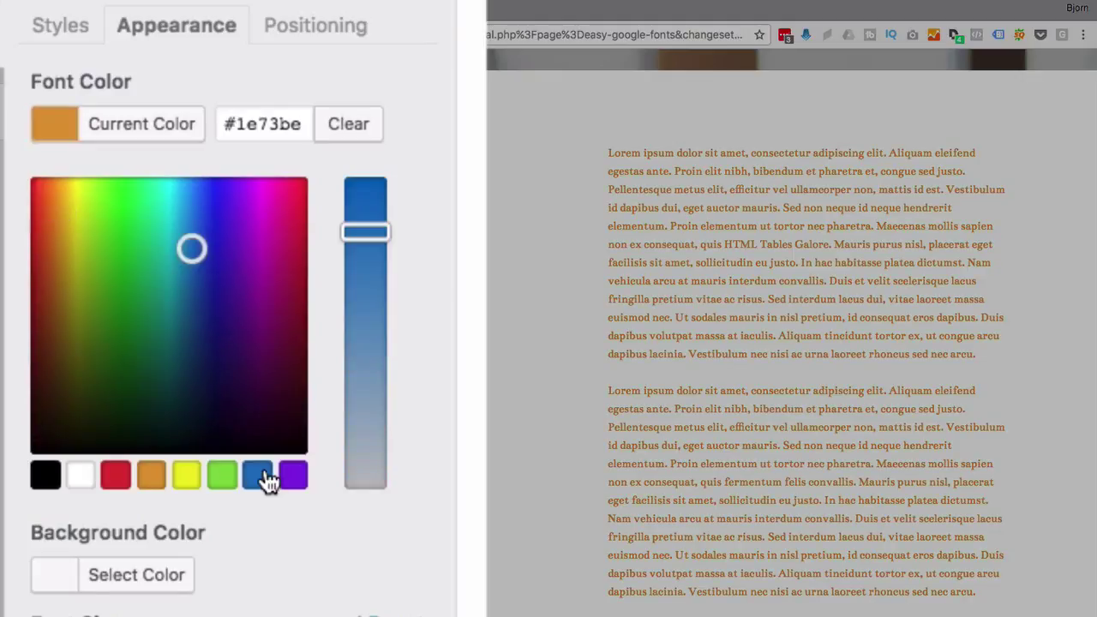
left_click(412, 74)
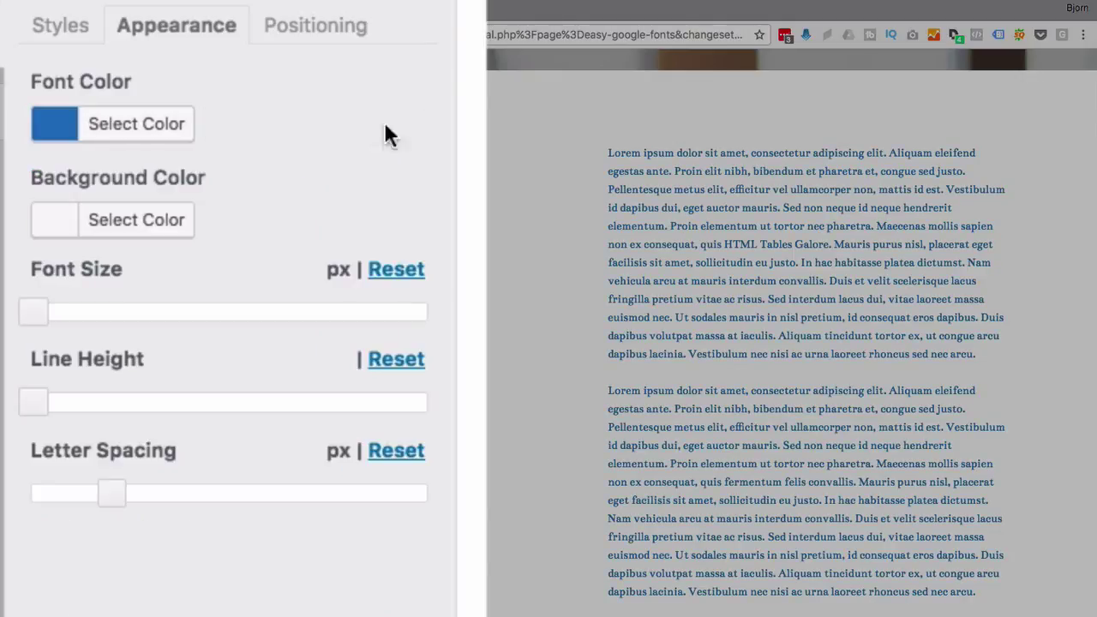
left_click(152, 225)
left_click_drag(78, 396, 31, 299)
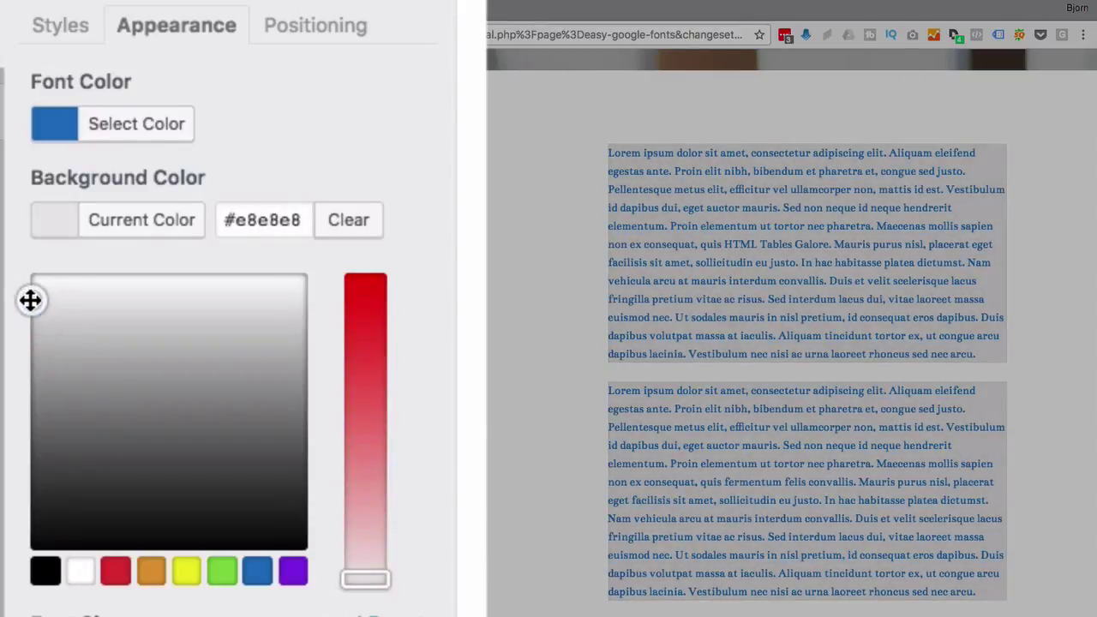
left_click(397, 193)
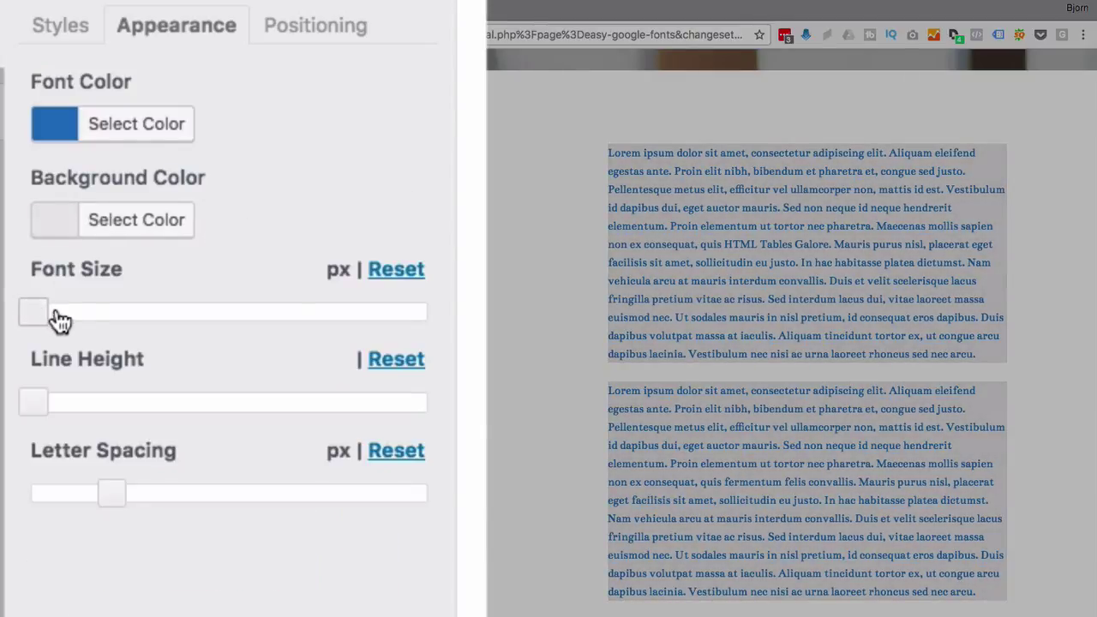
Step: Set paragraph font size 16px, line height 1.6 and letter spacing 3px
mouse_move(60, 319)
left_mouse_down()
mouse_move(128, 331)
mouse_move(62, 333)
mouse_move(73, 332)
left_mouse_up()
left_click_drag(36, 403, 137, 417)
left_click_drag(113, 498, 172, 509)
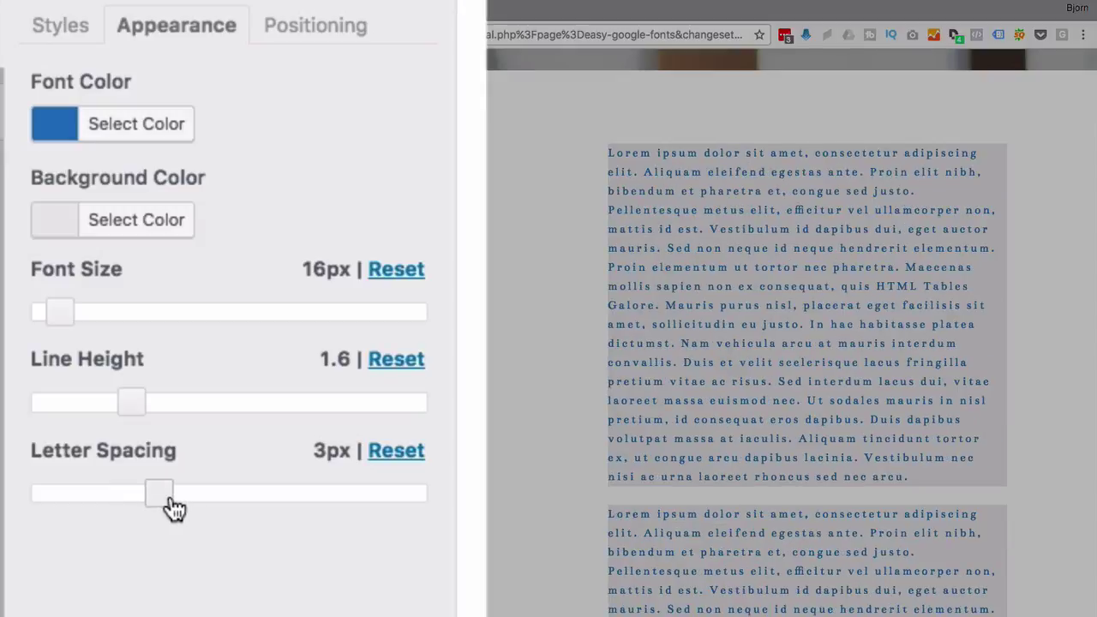
Step: Set the paragraph margins to 2px top, 51px bottom, 108px left and 50px right
left_click(319, 41)
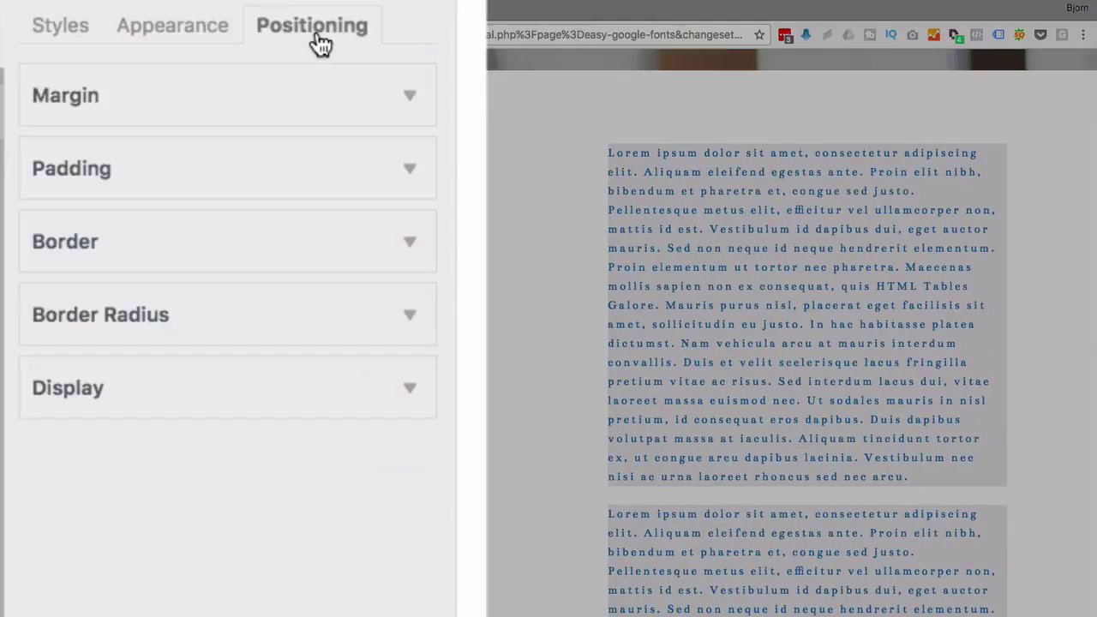
left_click(185, 101)
mouse_move(51, 210)
left_mouse_down()
mouse_move(97, 215)
mouse_move(47, 214)
left_mouse_up()
left_click_drag(42, 294, 93, 294)
left_click_drag(45, 387, 141, 412)
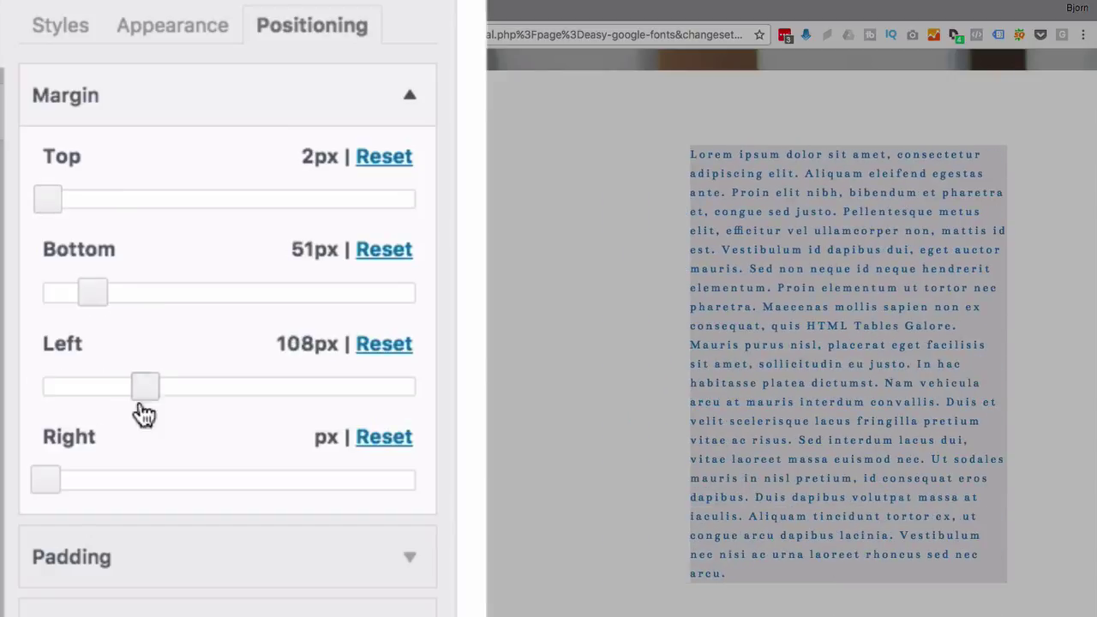
left_click_drag(55, 485, 101, 485)
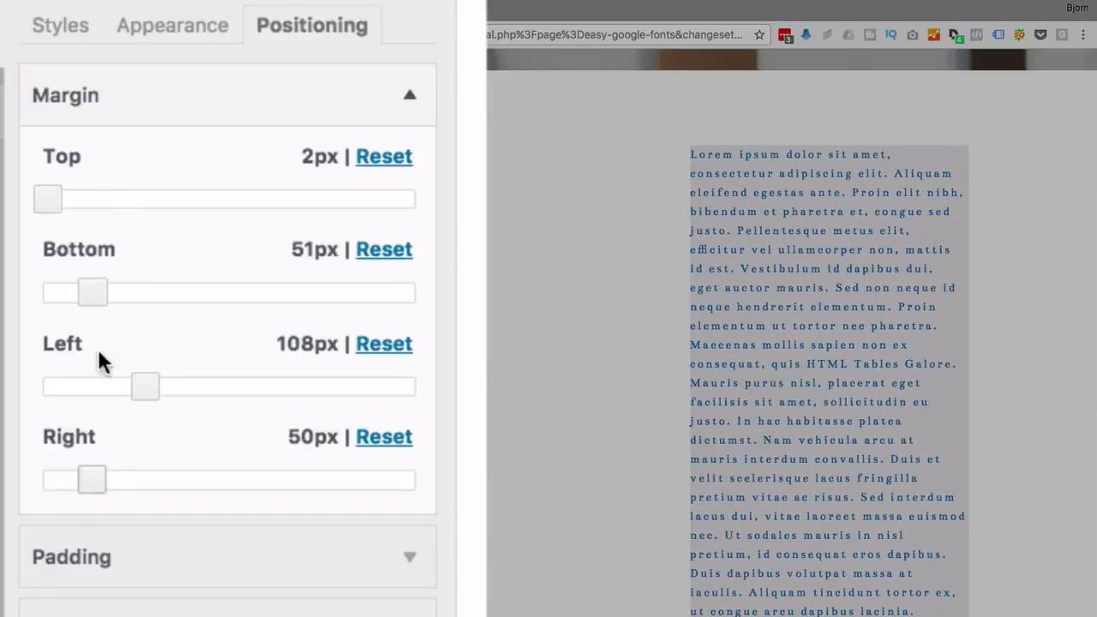
left_click(146, 125)
Step: Add 89px left padding, check the display mode options, and collapse the Paragraph font controls
left_click(129, 163)
left_click_drag(45, 460, 137, 460)
left_click(157, 177)
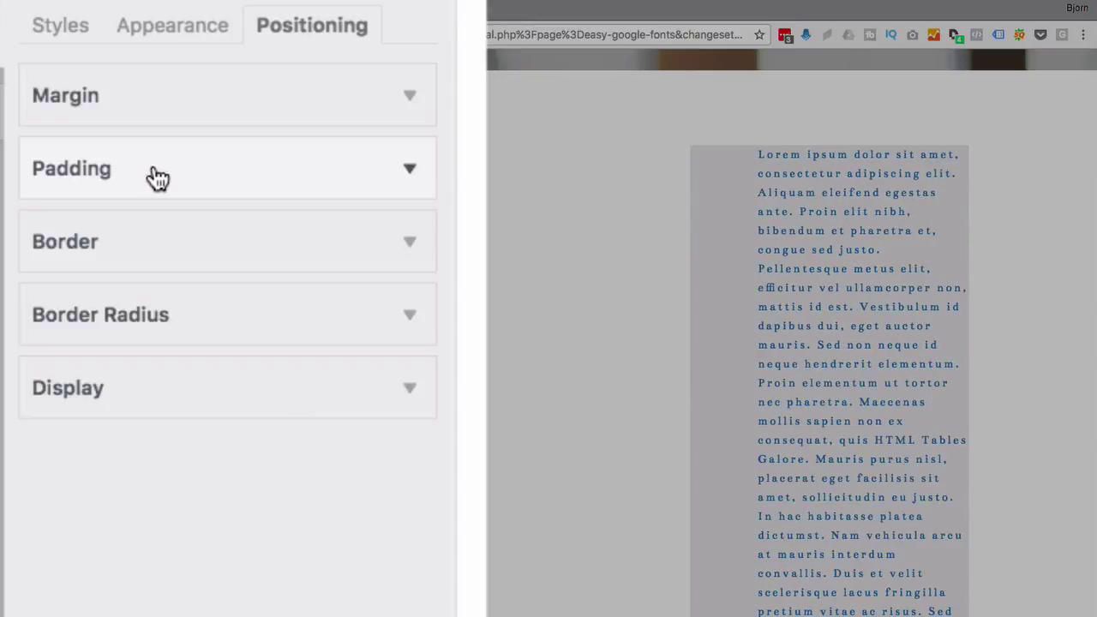
left_click(146, 248)
left_click(141, 247)
left_click(140, 405)
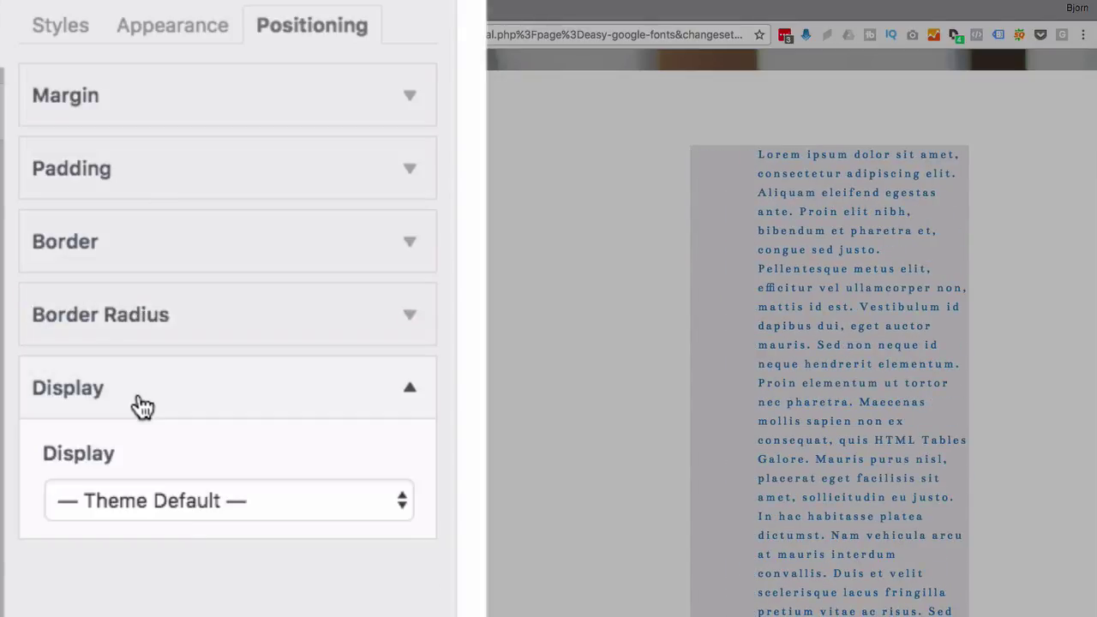
left_click(181, 513)
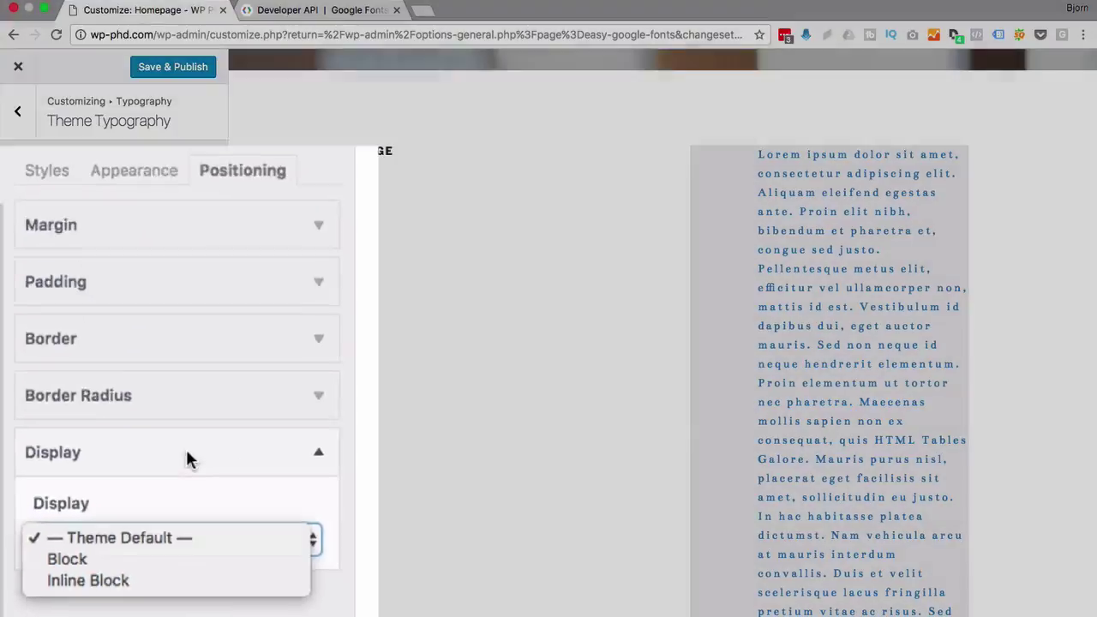
left_click(34, 261)
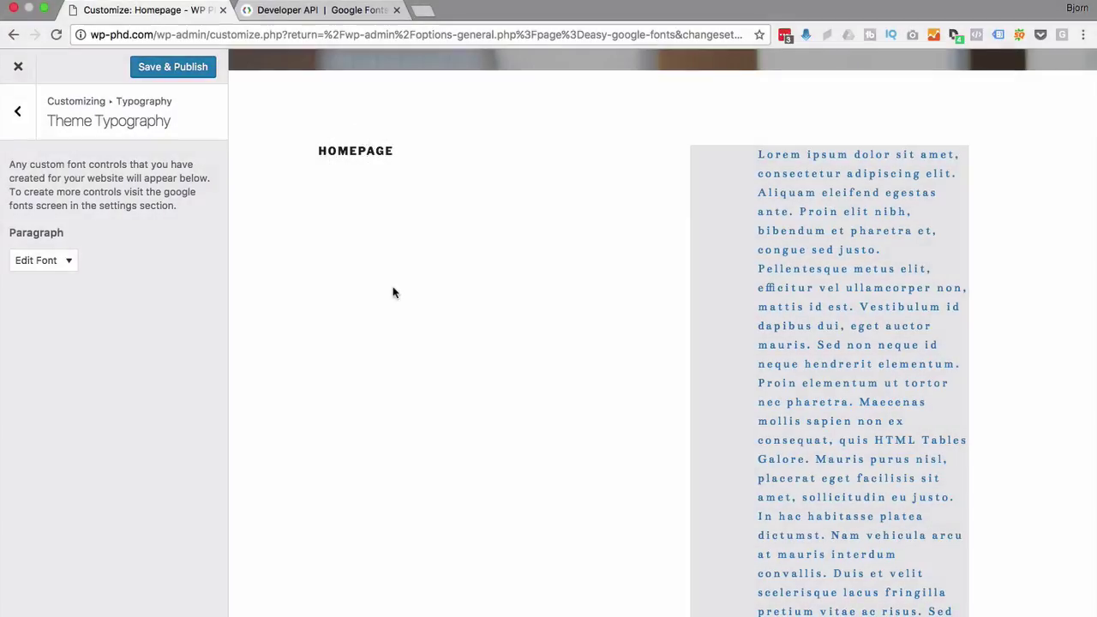
scroll(393, 292, "down", 10)
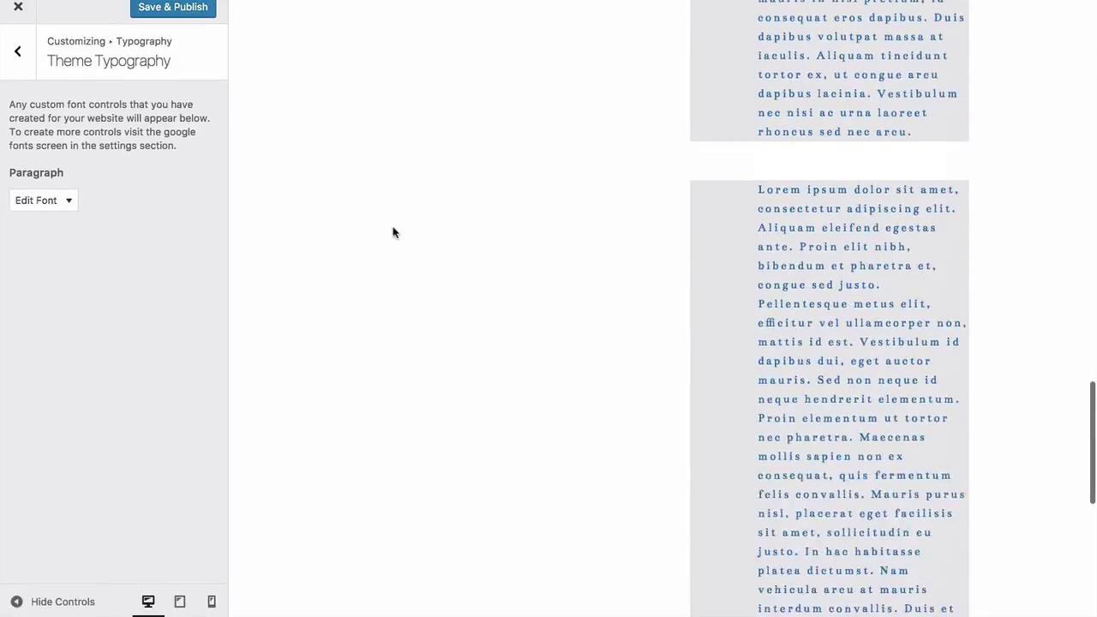
scroll(393, 232, "down", 7)
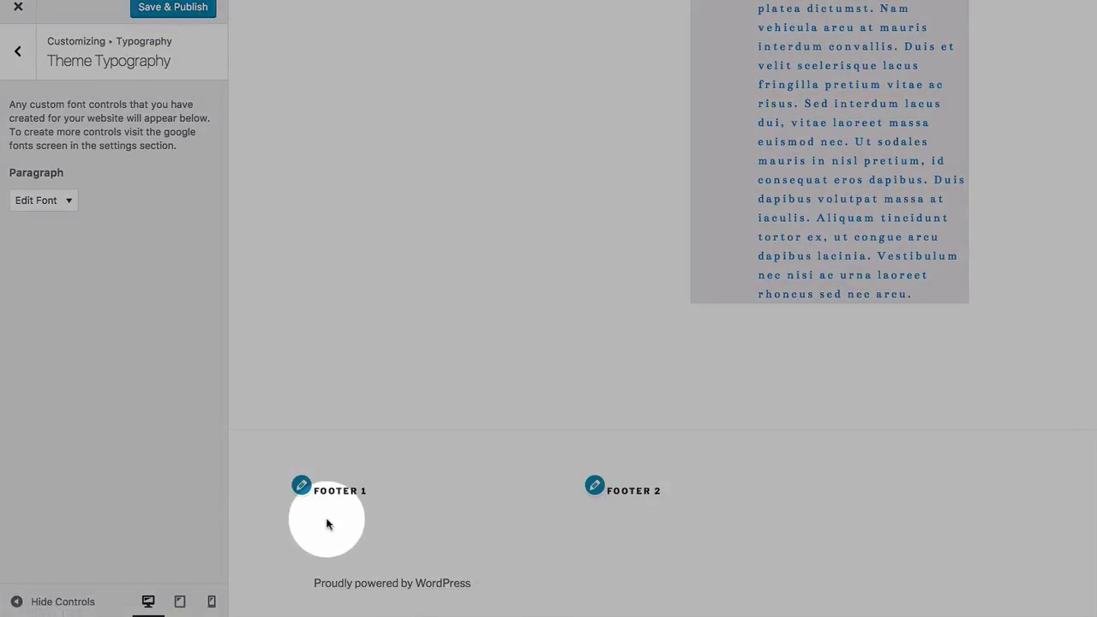
scroll(356, 206, "up", 5)
scroll(354, 206, "up", 10)
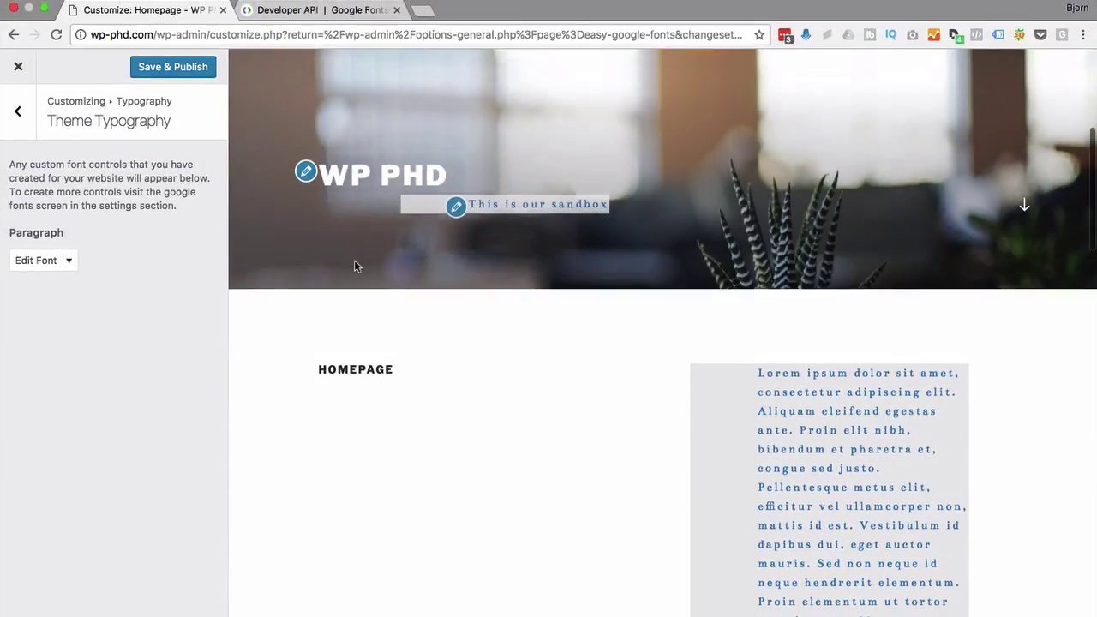
scroll(354, 262, "down", 2)
right_click(346, 259)
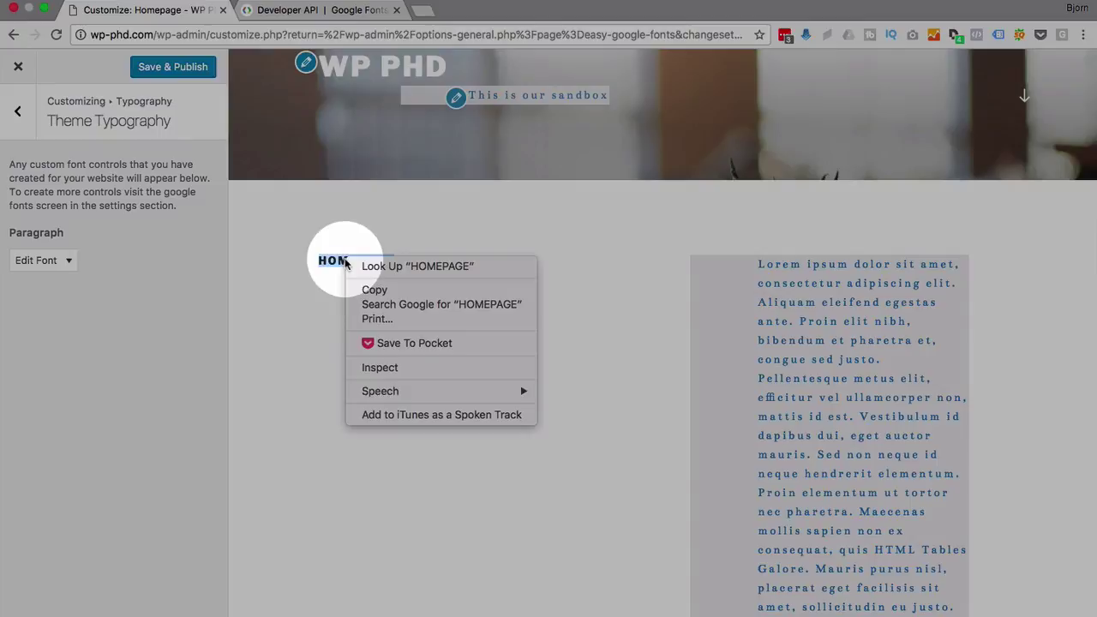
left_click(382, 370)
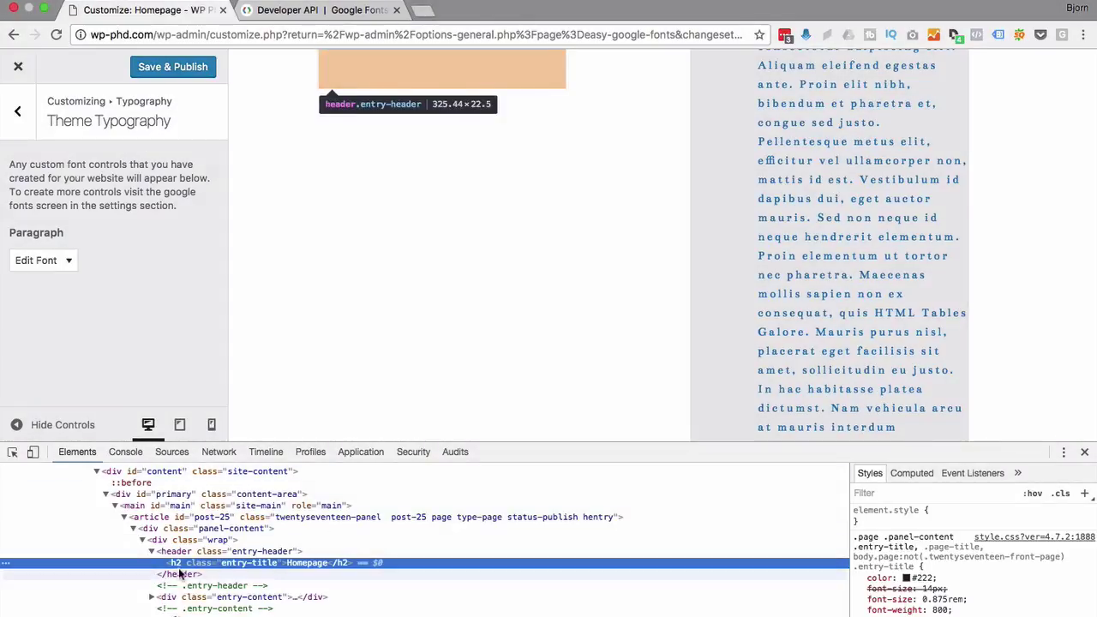
left_click(173, 566)
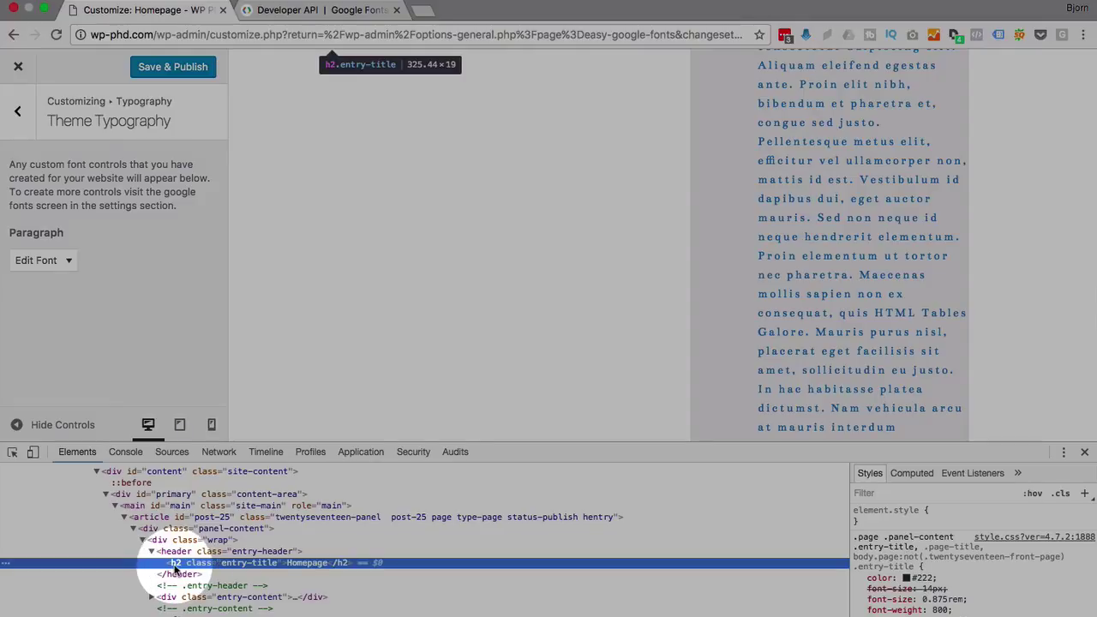
scroll(401, 342, "up", 5)
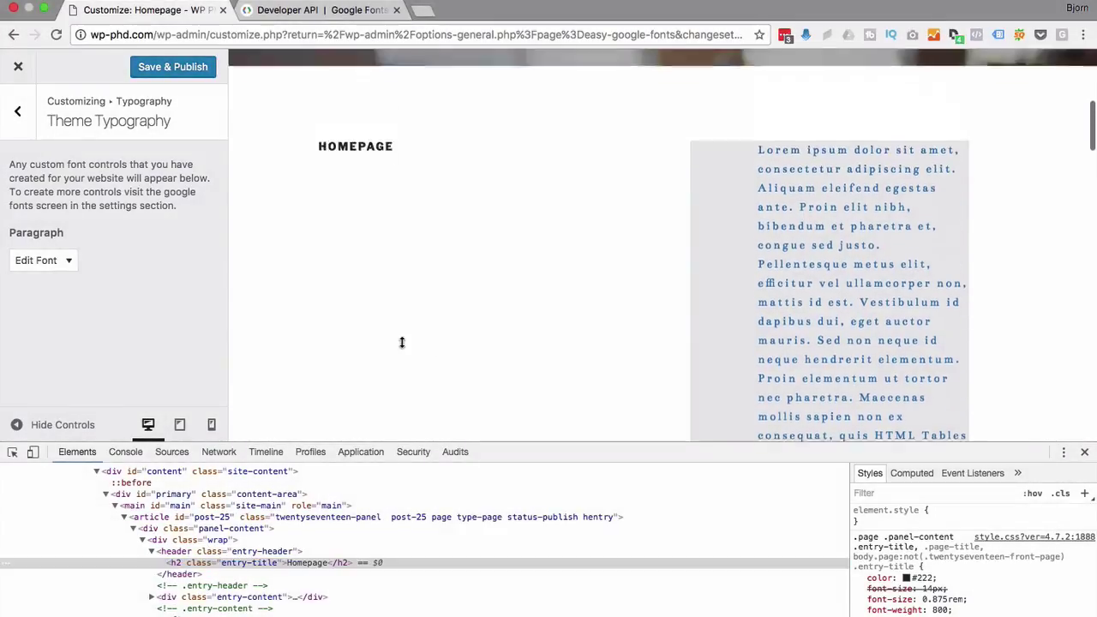
left_click(1084, 453)
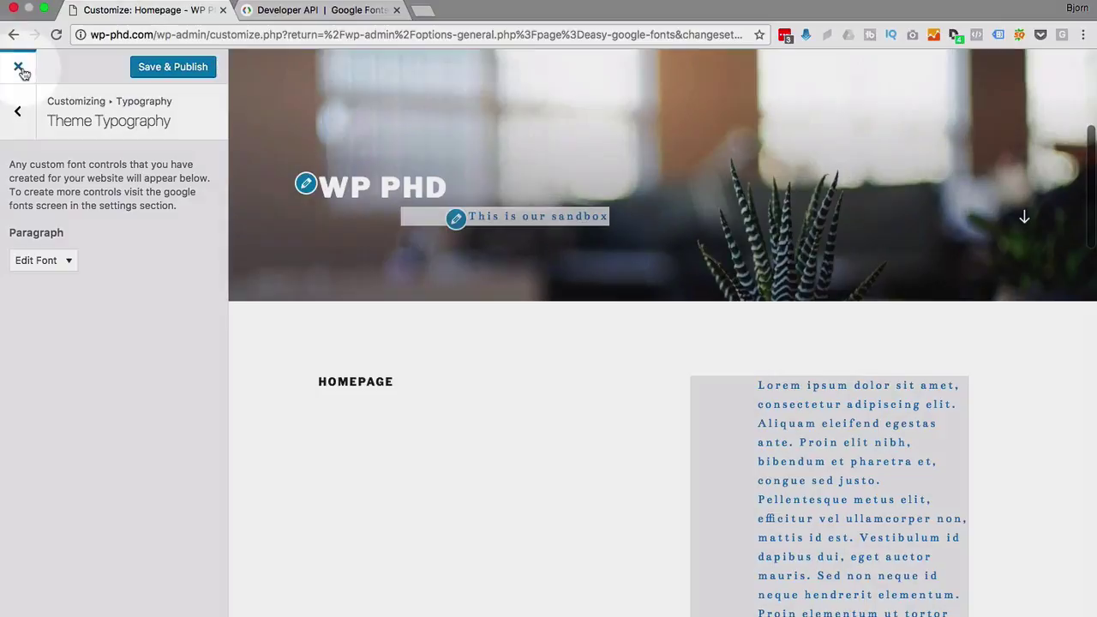
Step: Switch the Default Typography Heading 2 font family to Antic Slab, then close the Customizer
left_click(23, 73)
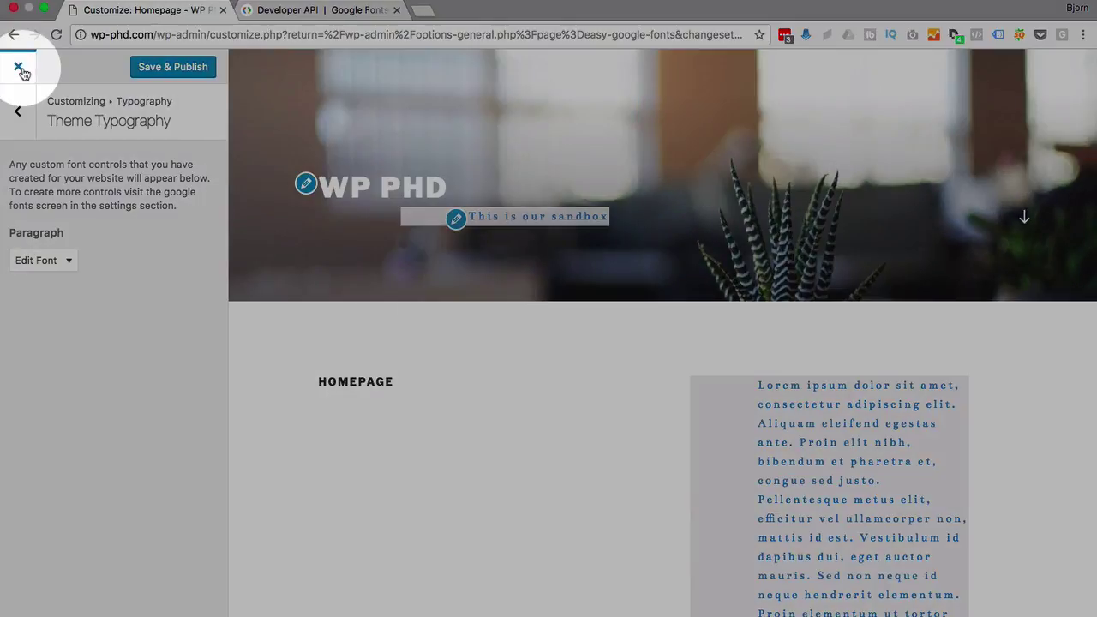
left_click(18, 111)
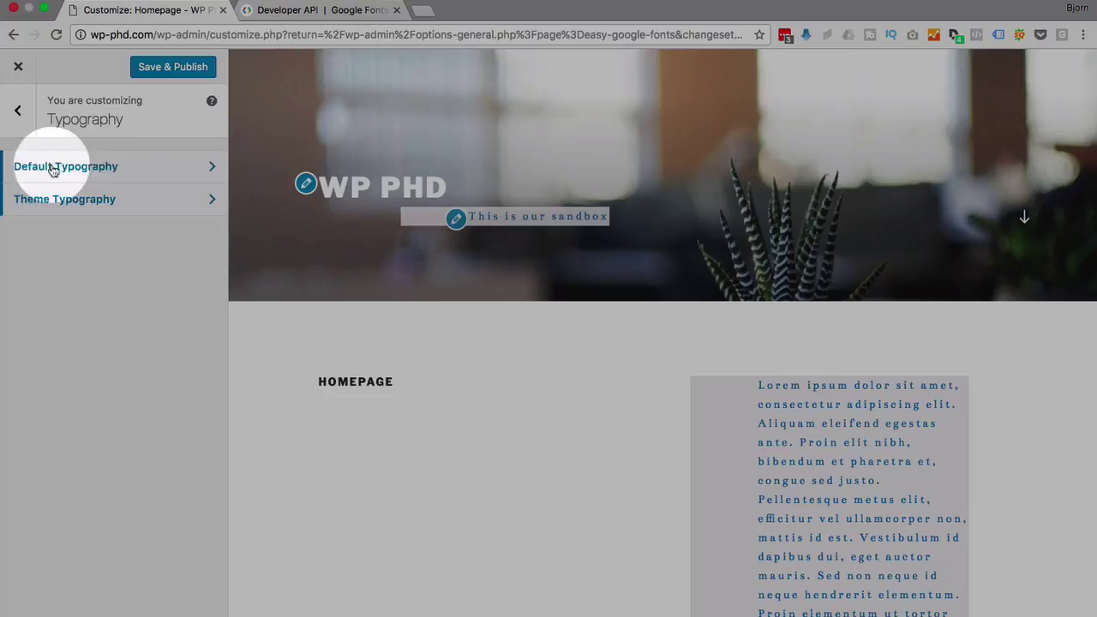
left_click(80, 176)
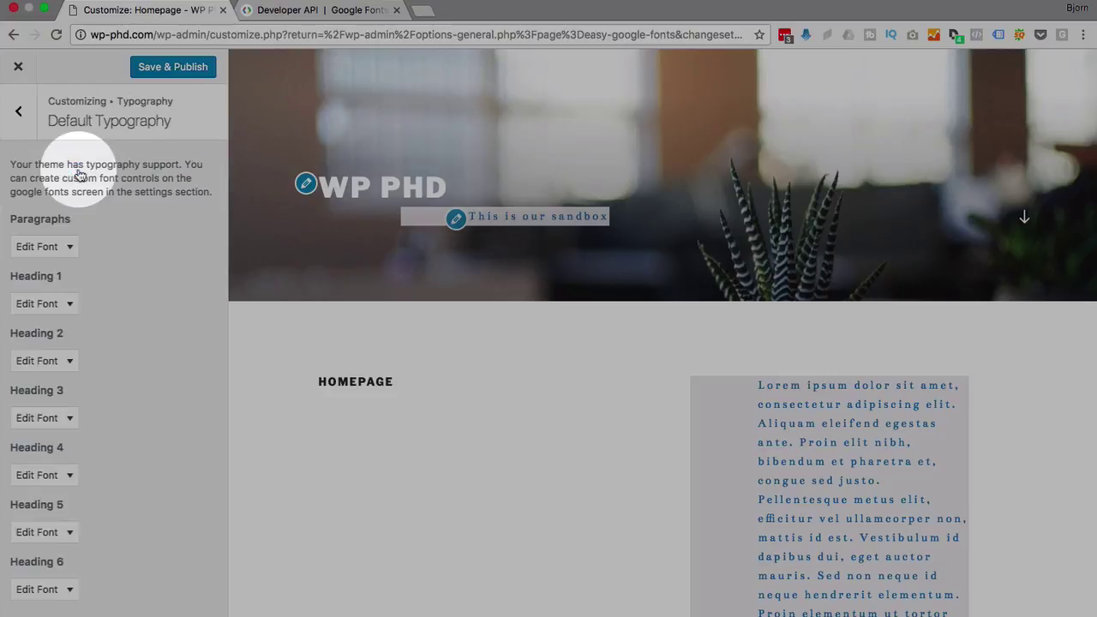
left_click(67, 363)
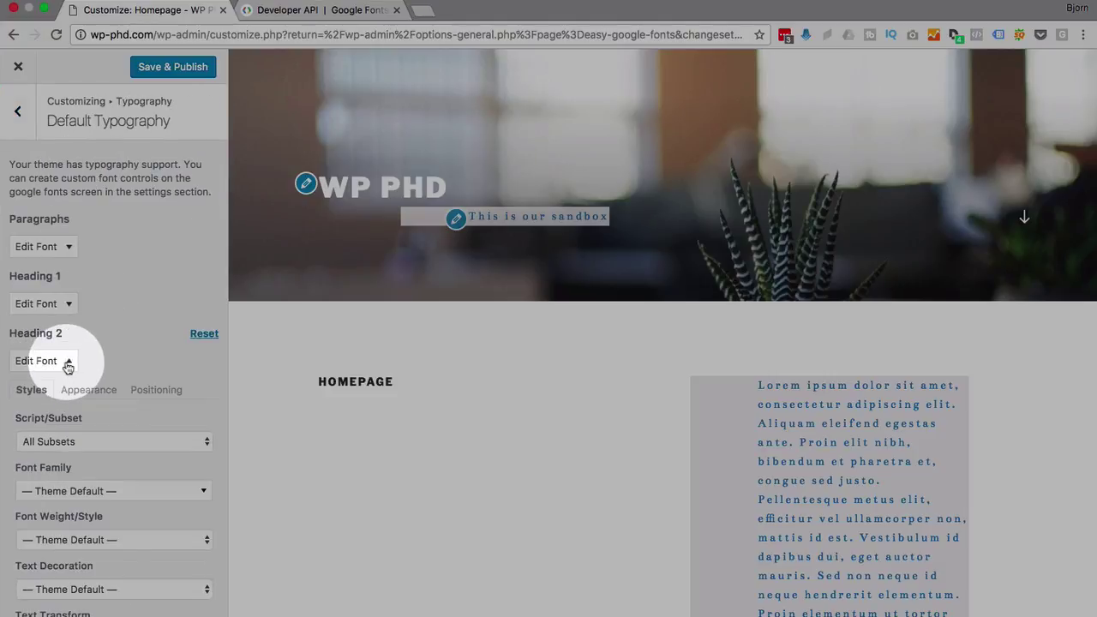
scroll(69, 377, "down", 2)
left_click(77, 405)
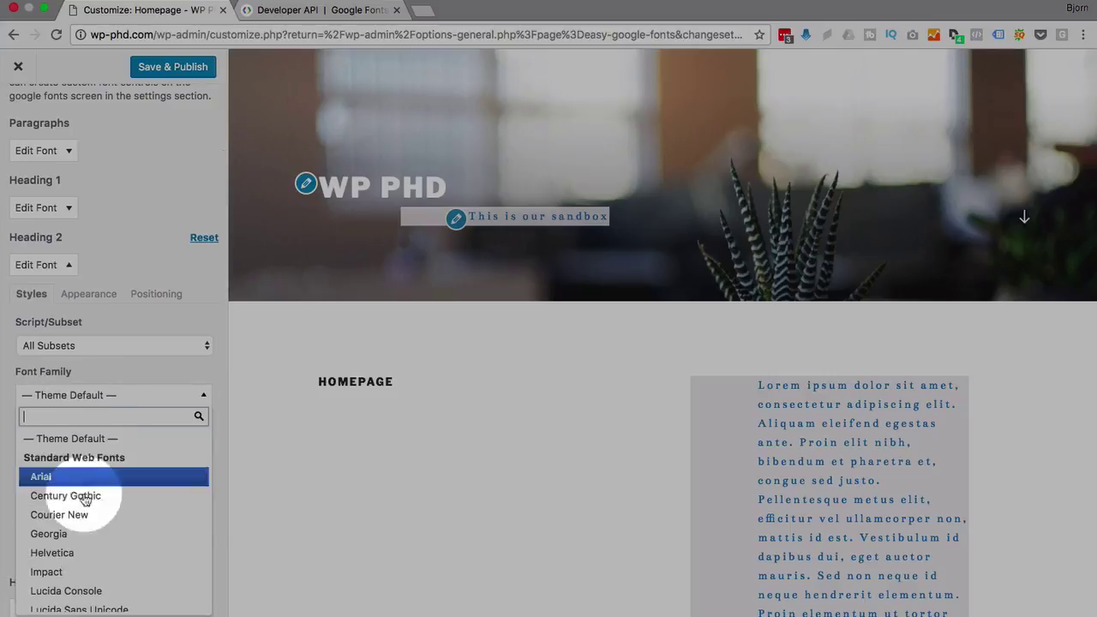
scroll(80, 531, "down", 10)
scroll(80, 556, "down", 6)
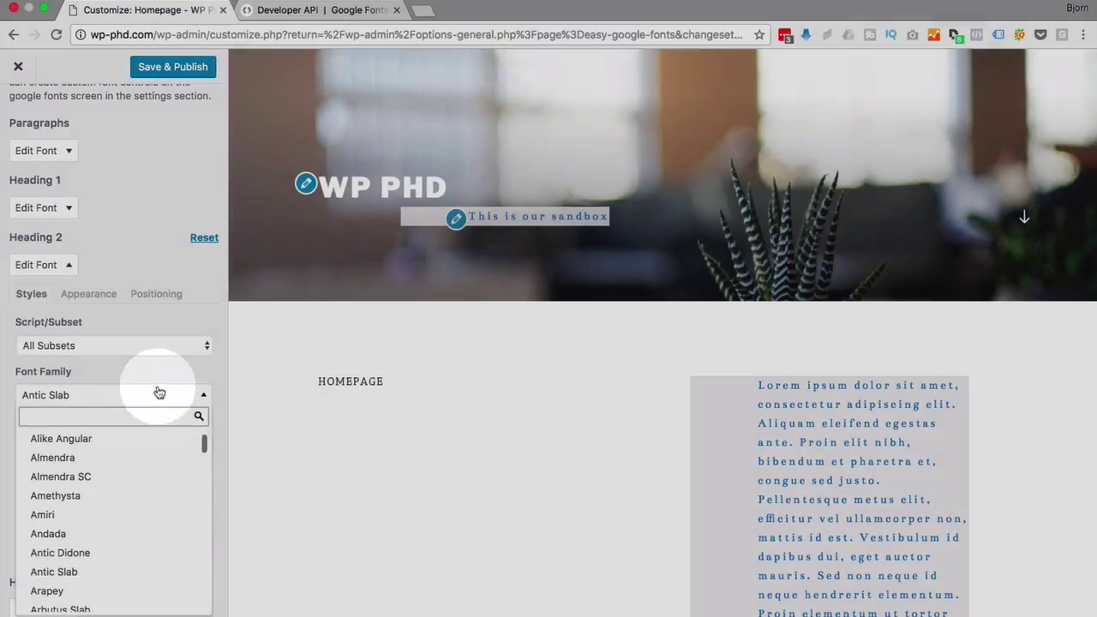
left_click(157, 391)
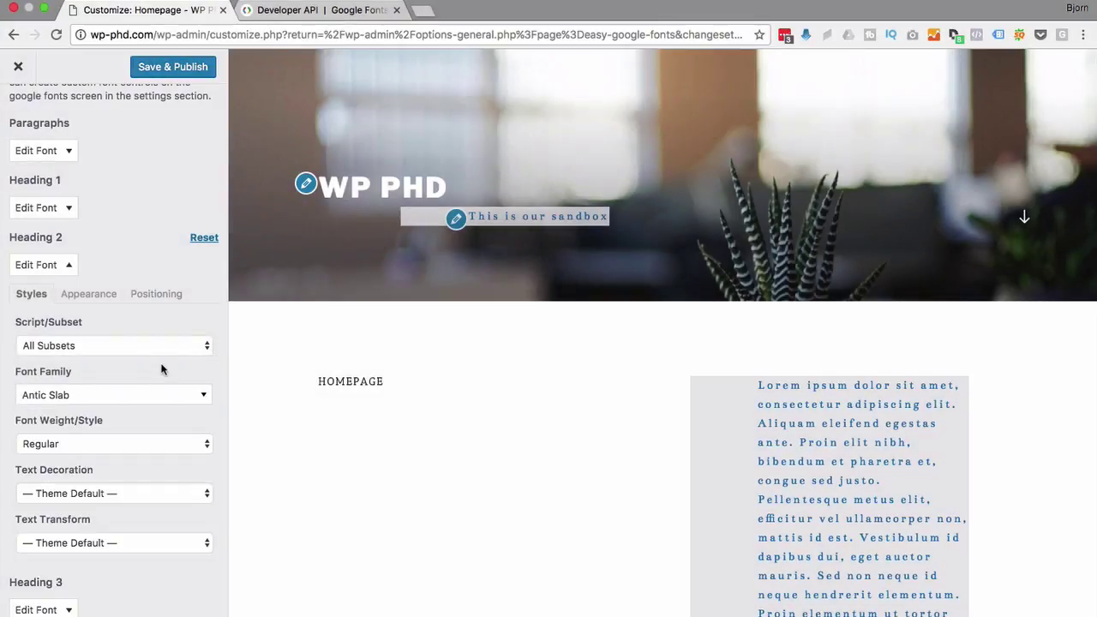
left_click(69, 264)
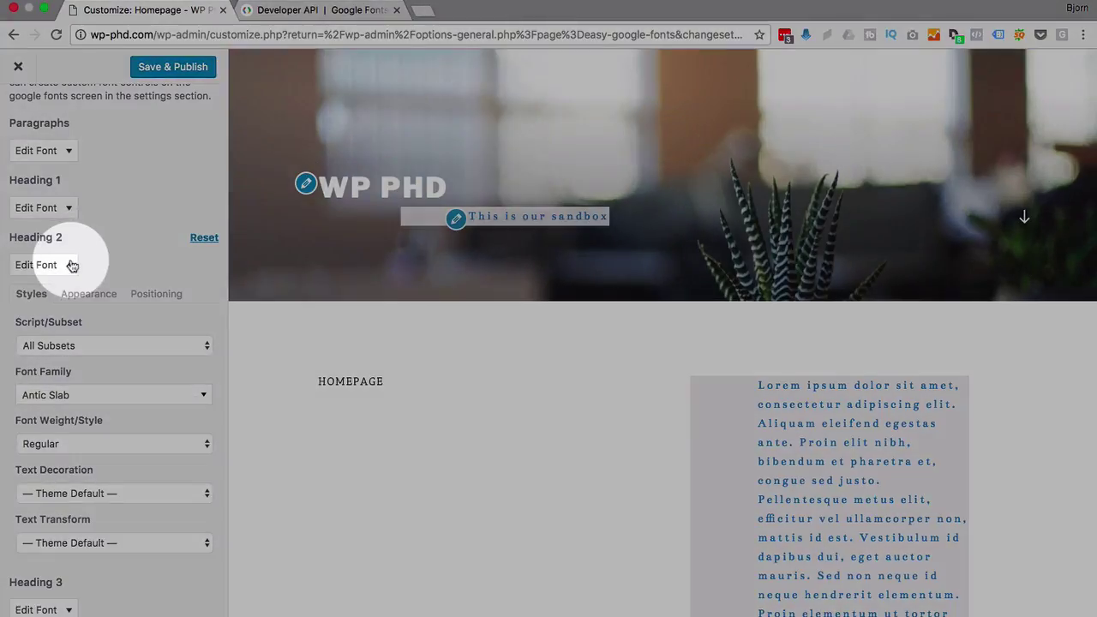
left_click(32, 78)
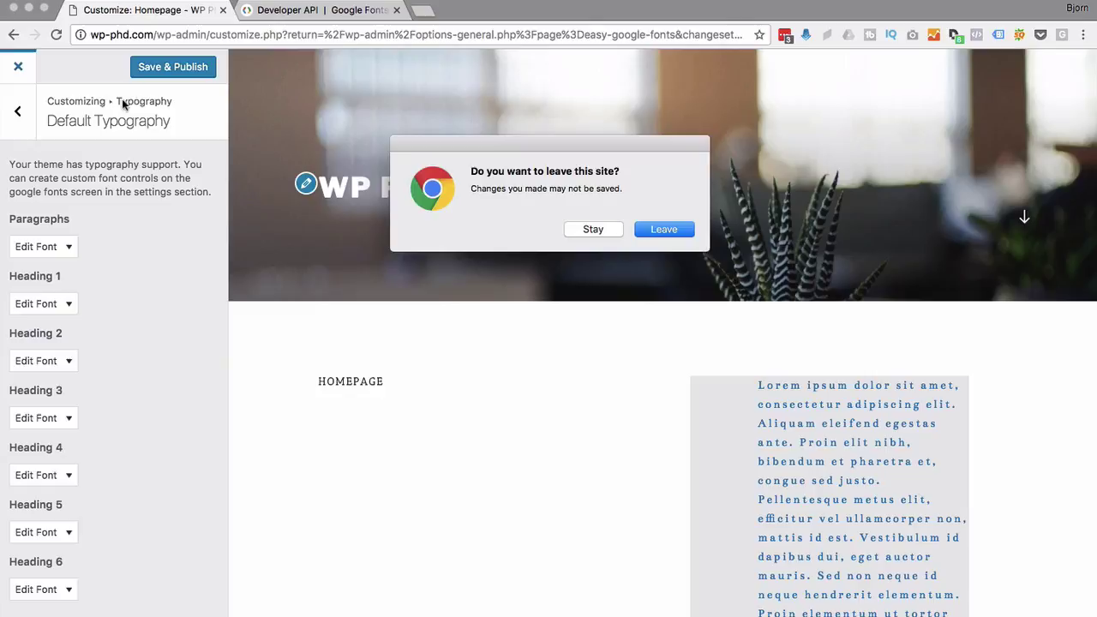
Step: Leave the Customizer unsaved and create a new font control named Heading 2
left_click(665, 230)
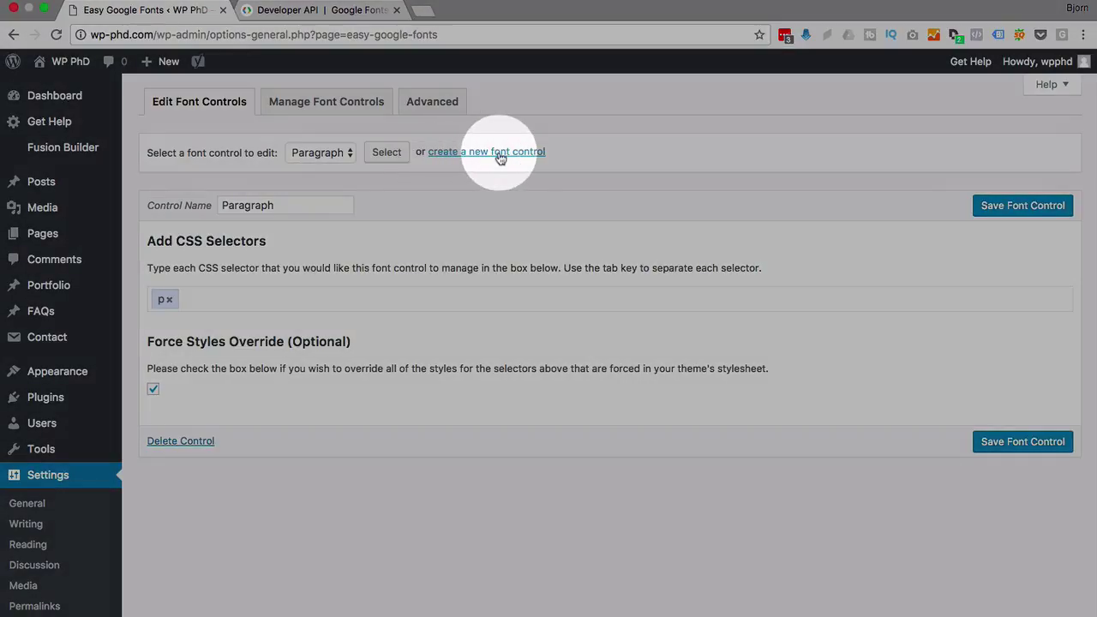
left_click(512, 153)
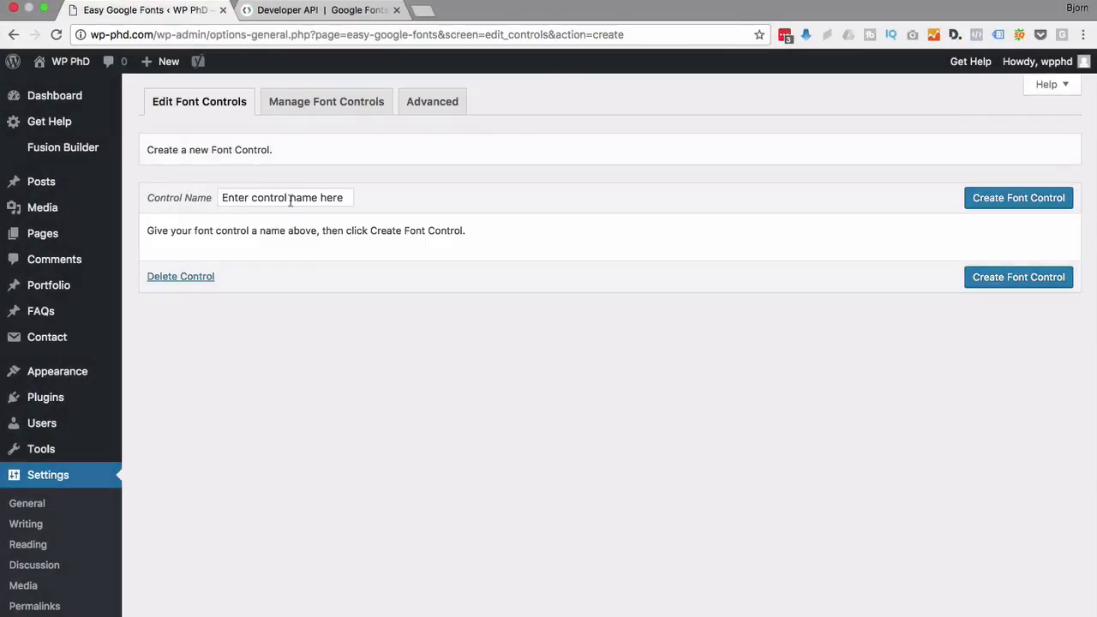
type("Heading 2")
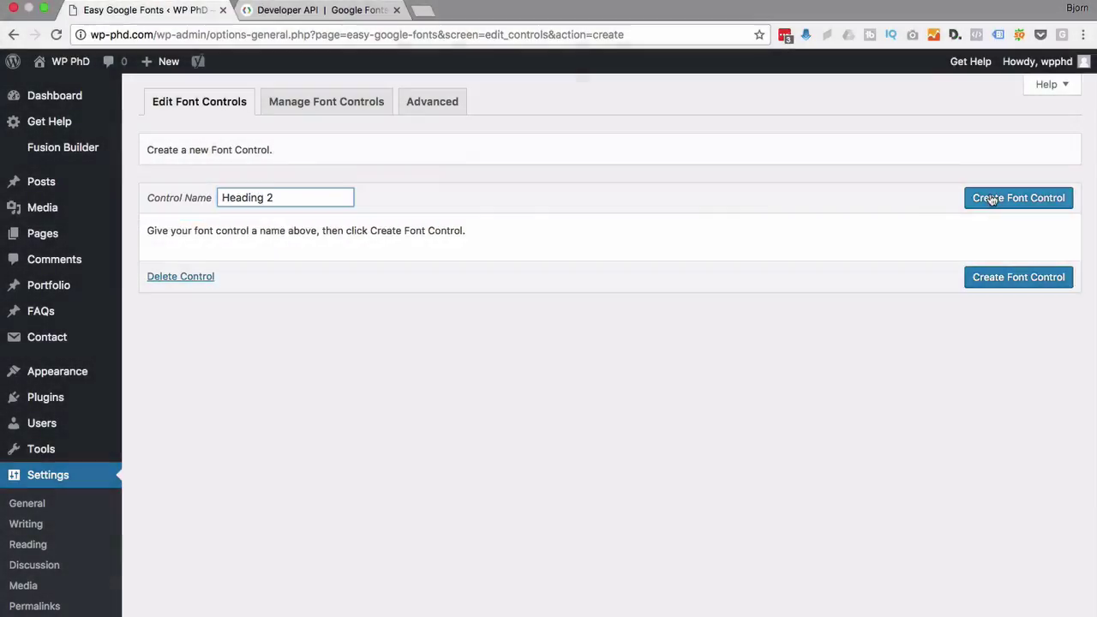
left_click(994, 198)
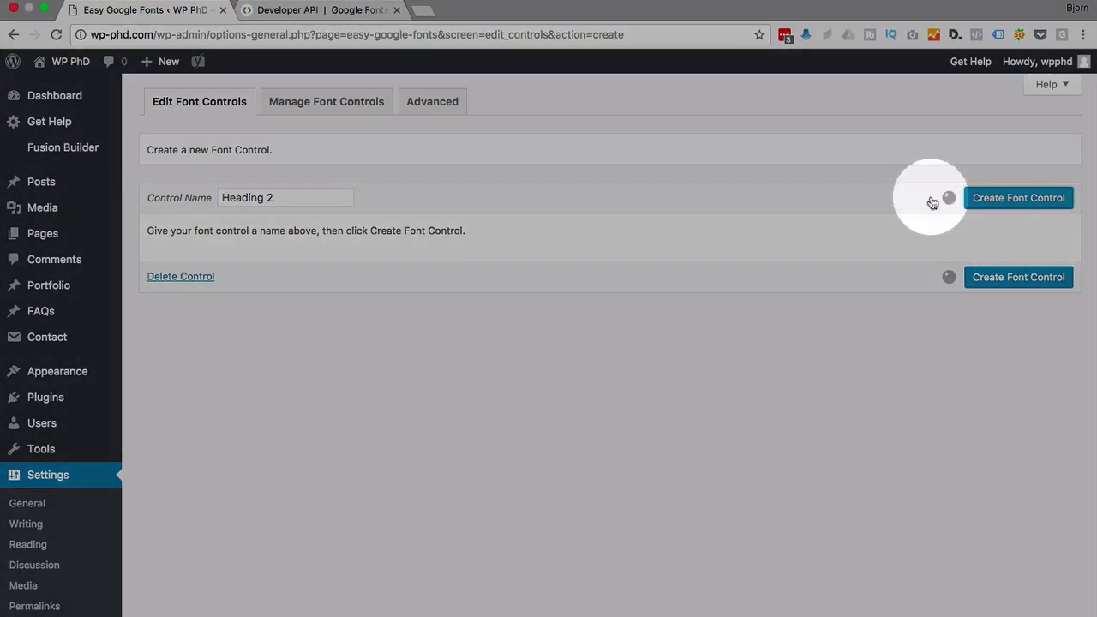
Step: Add the CSS selectors h2, entry-title and body-underline-text to the Heading 2 control
type("h")
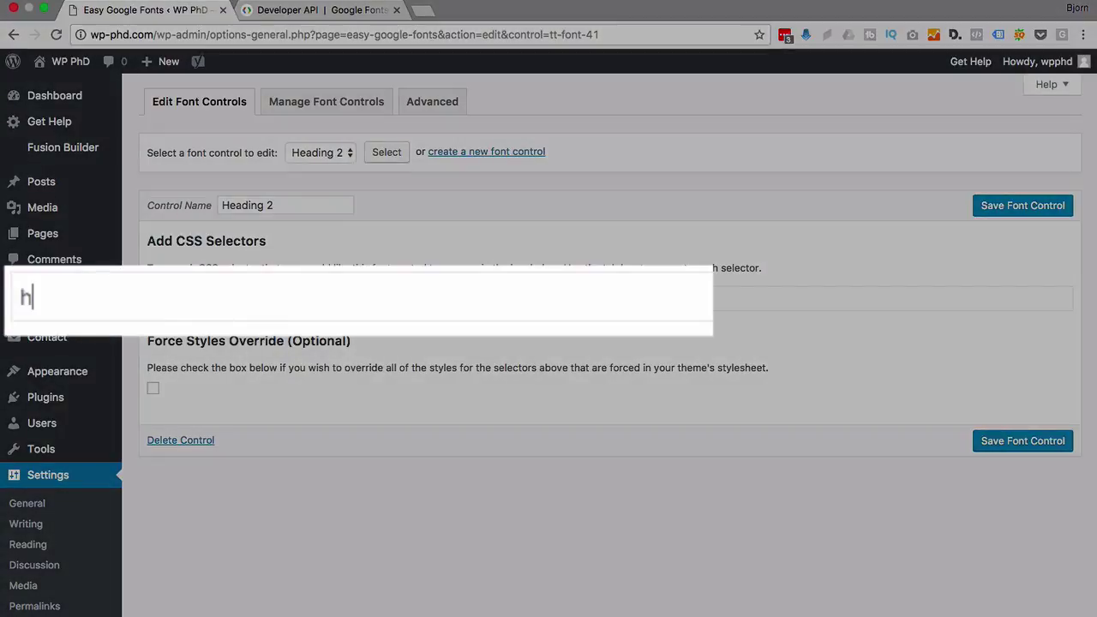
type("2")
key("Return")
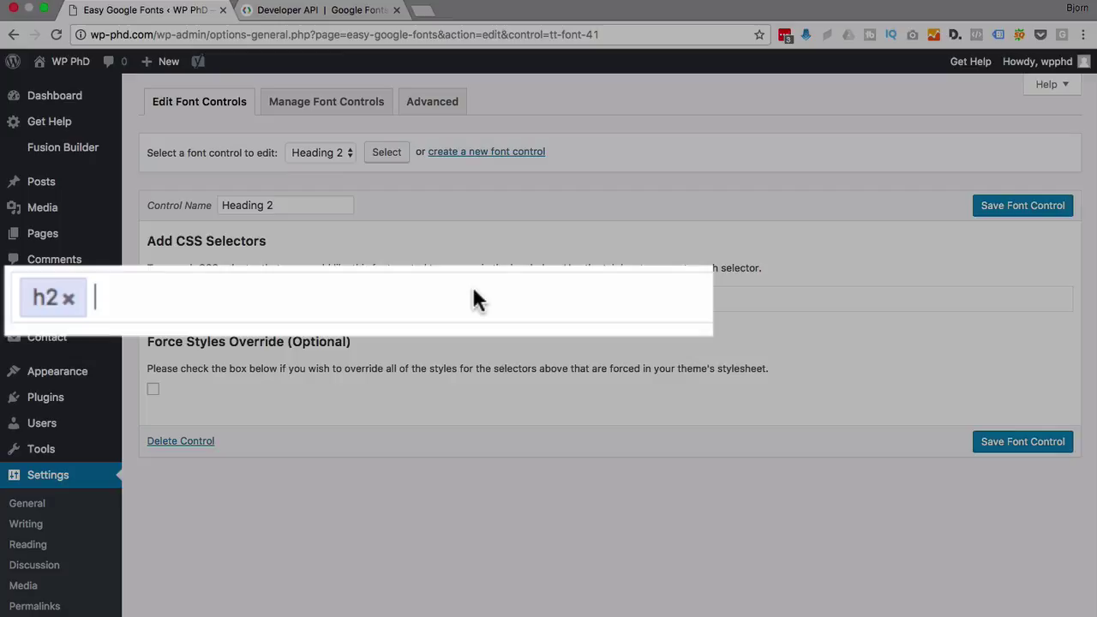
type("entr")
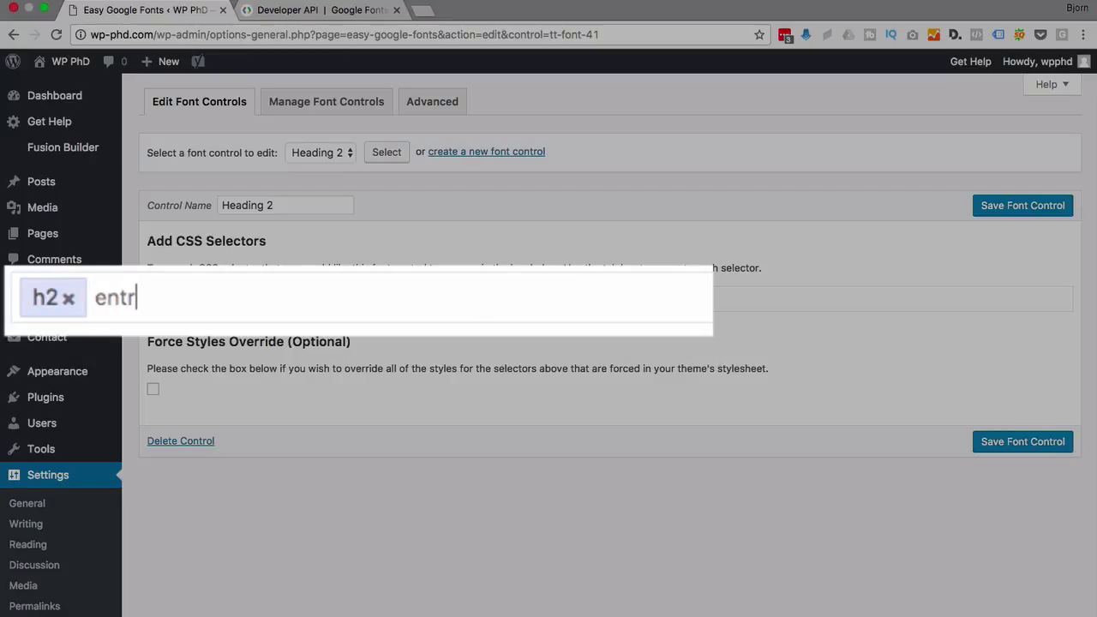
type("y-title")
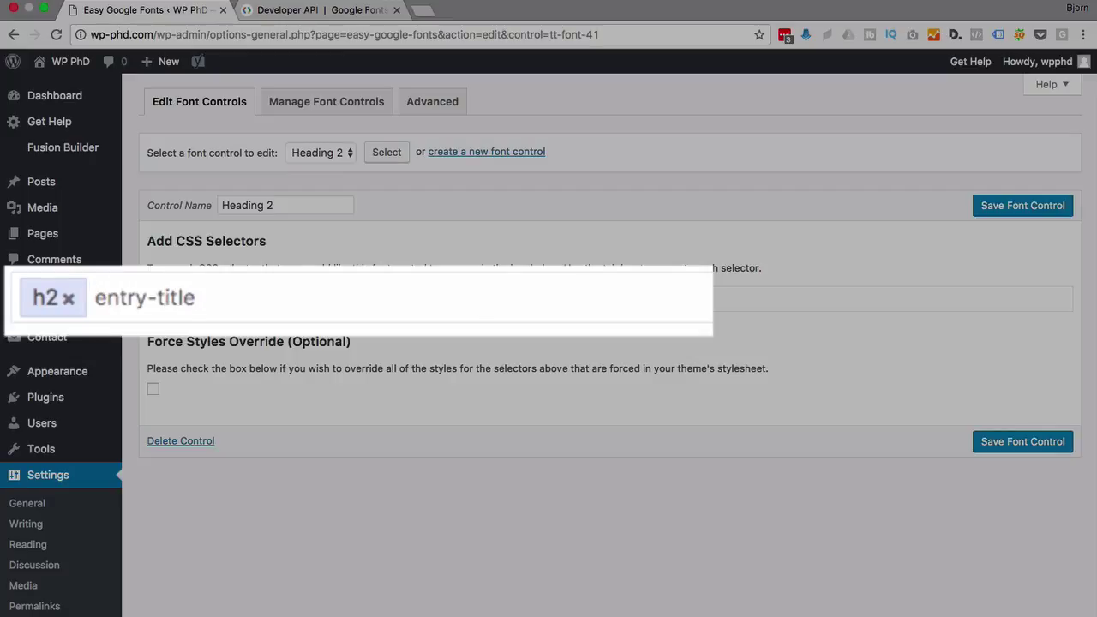
key("Return")
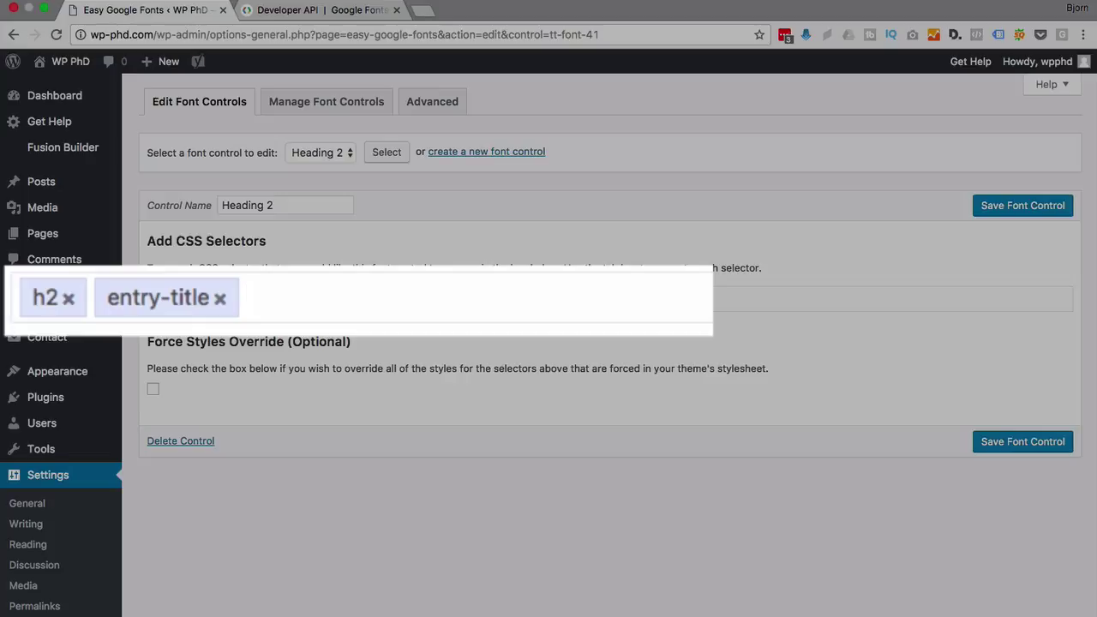
type("body-underline-text")
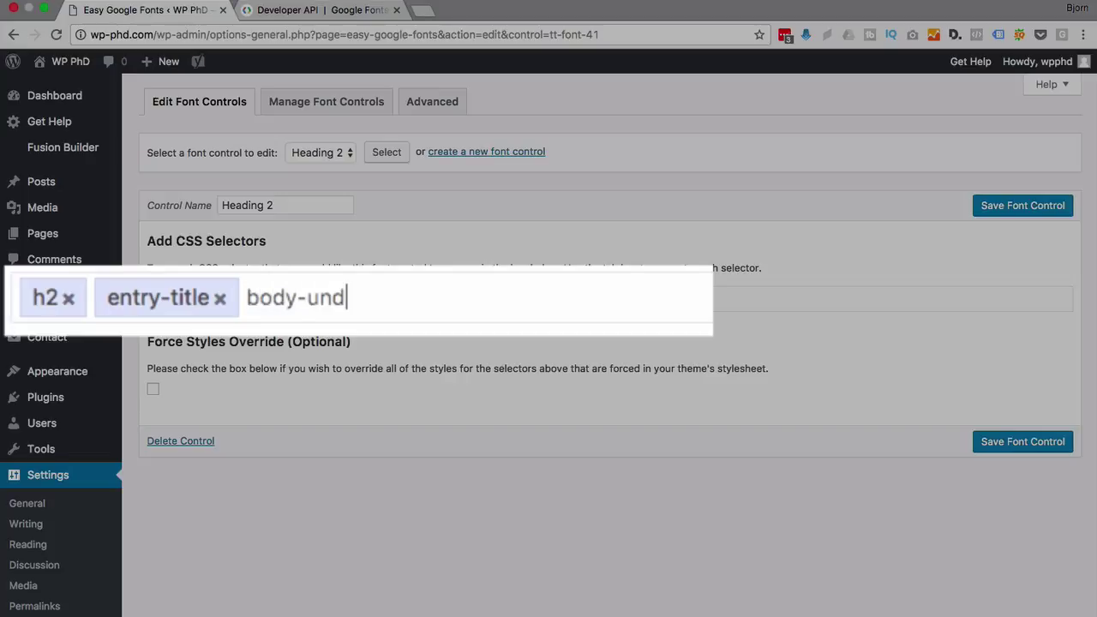
key("Return")
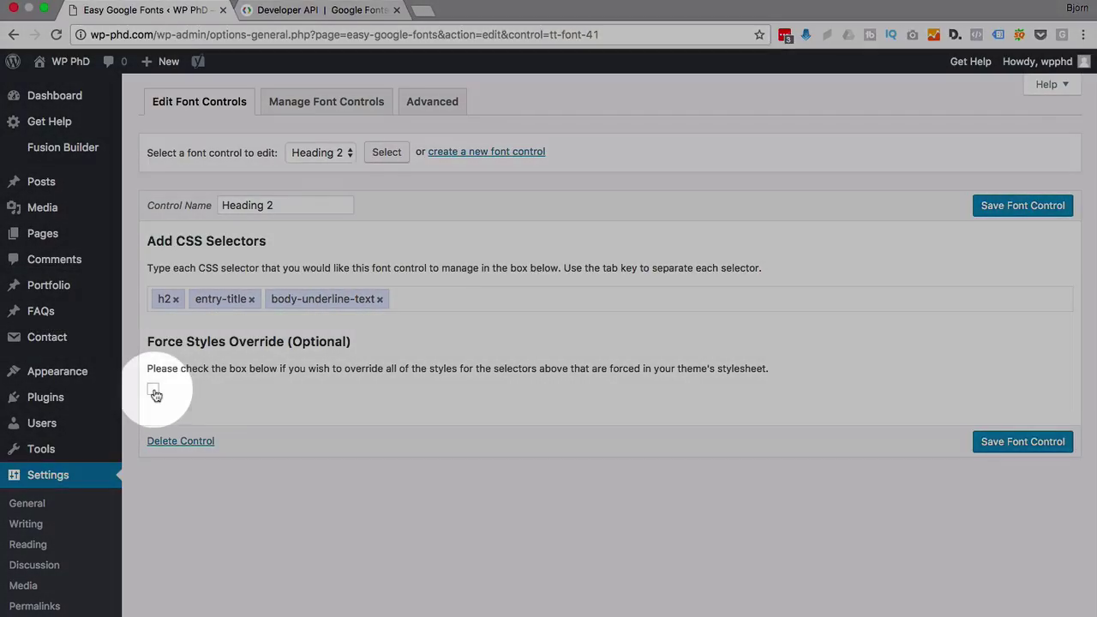
Step: Enable Force Styles Override on the Heading 2 font control and save it
left_click(153, 391)
left_click(982, 205)
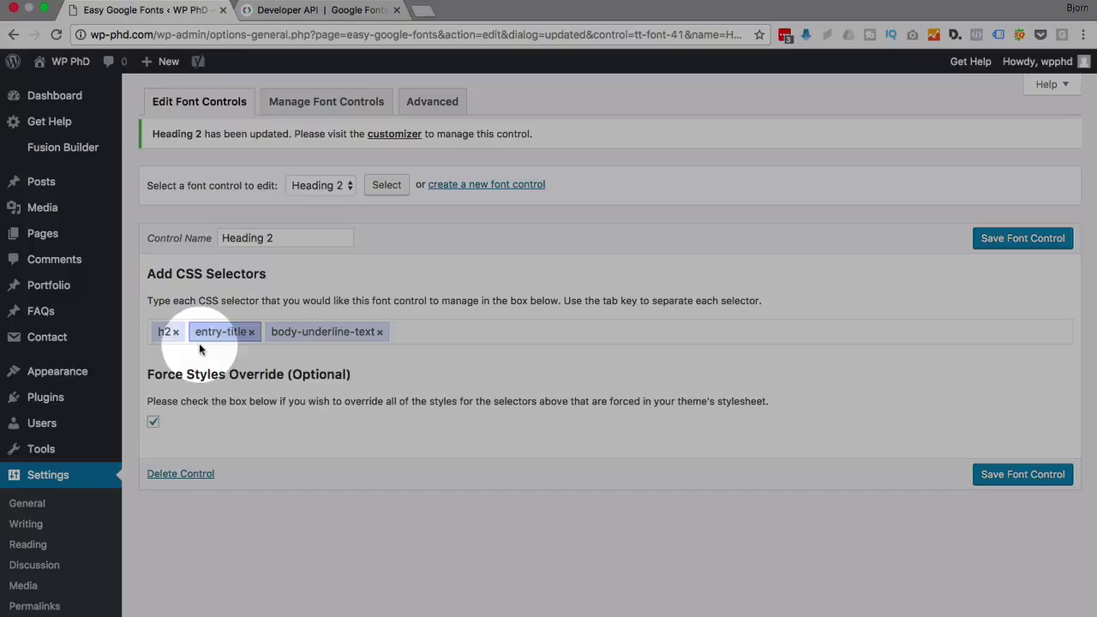
mouse_move(74, 378)
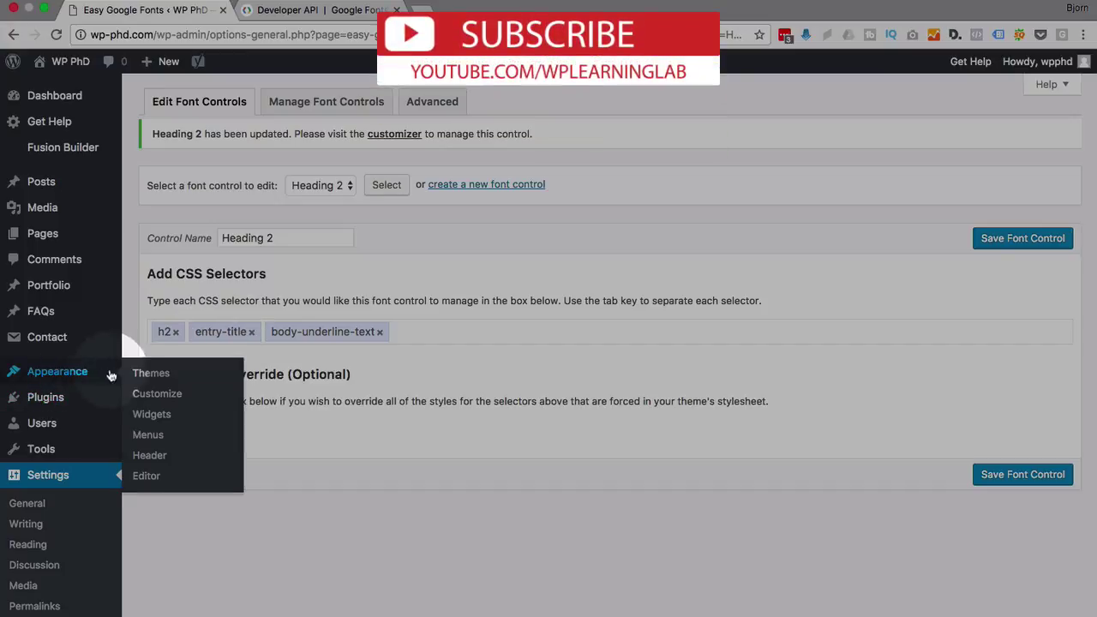
Step: Go to Customizer > Typography > Theme Typography and expand the new Heading 2 font options
left_click(171, 394)
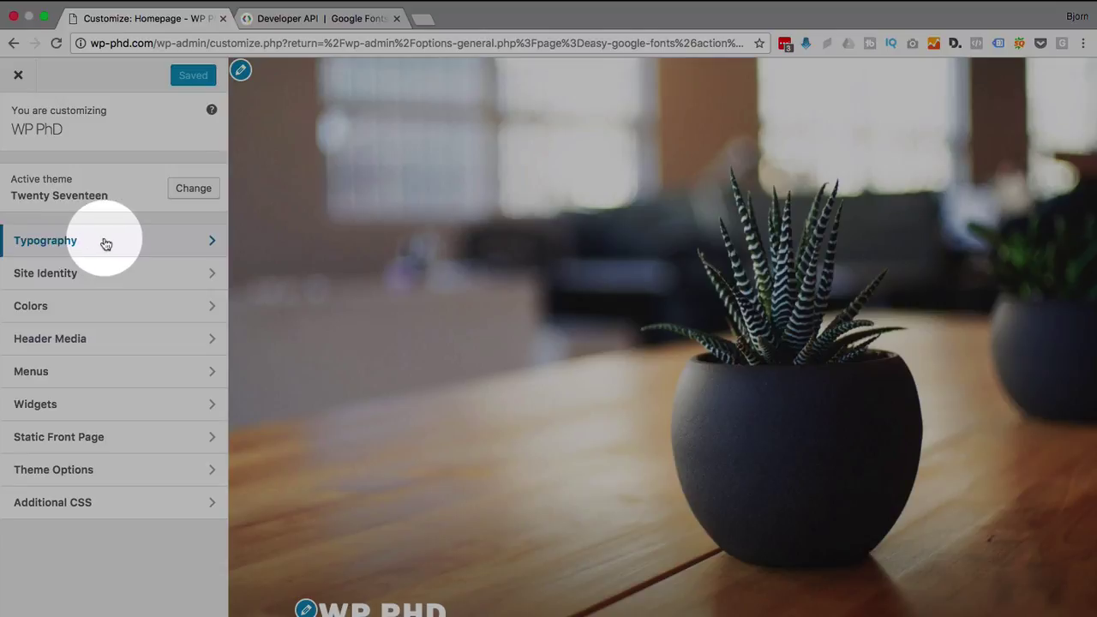
left_click(104, 243)
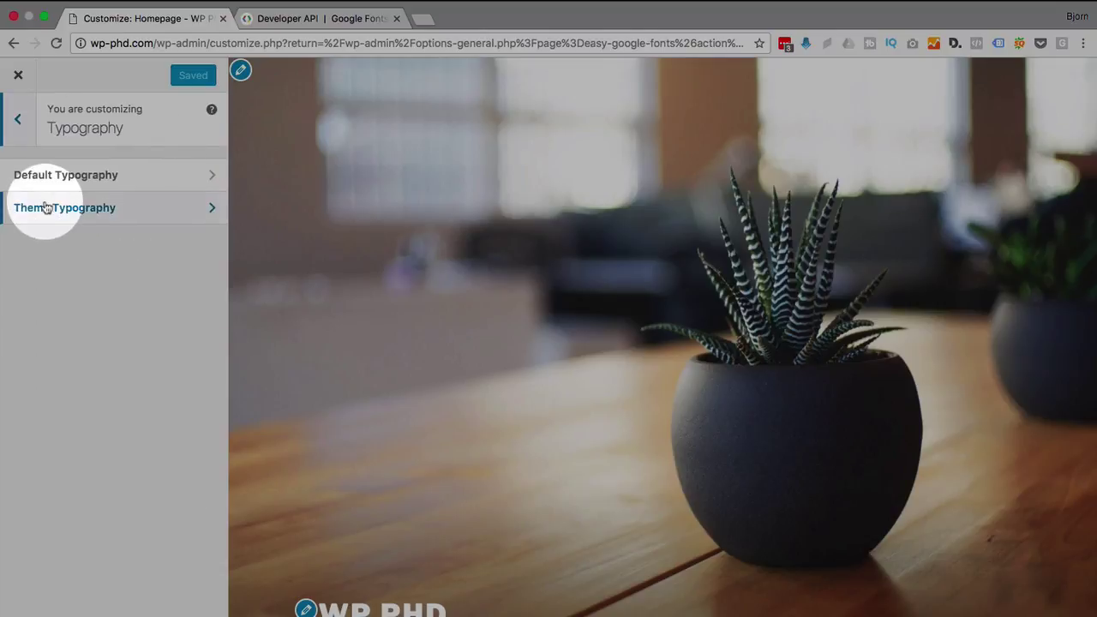
left_click(103, 208)
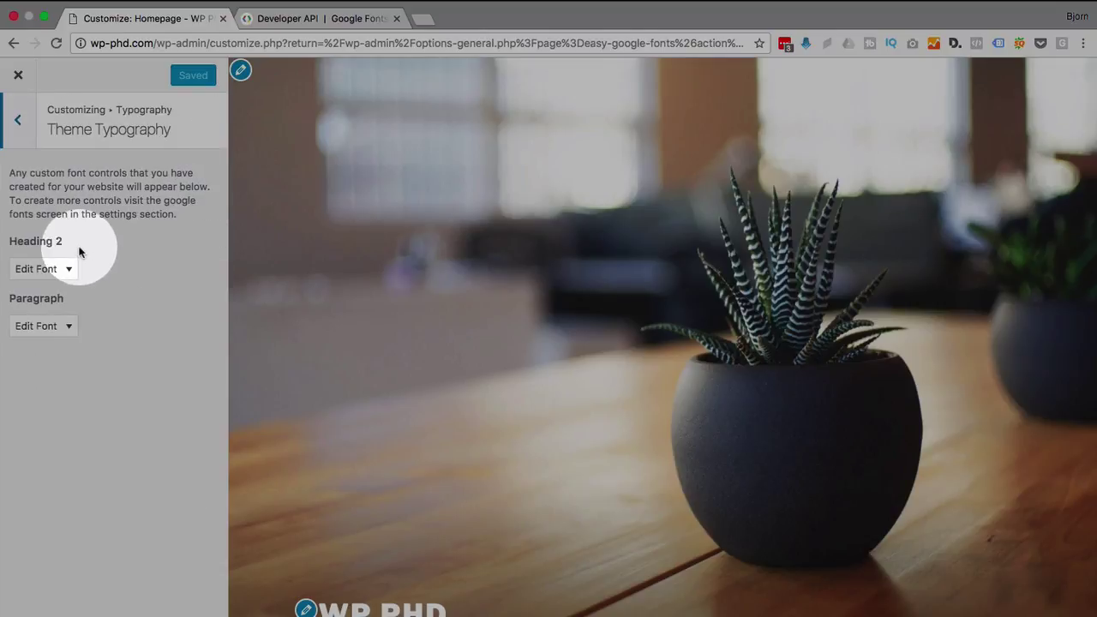
left_click_drag(65, 242, 11, 242)
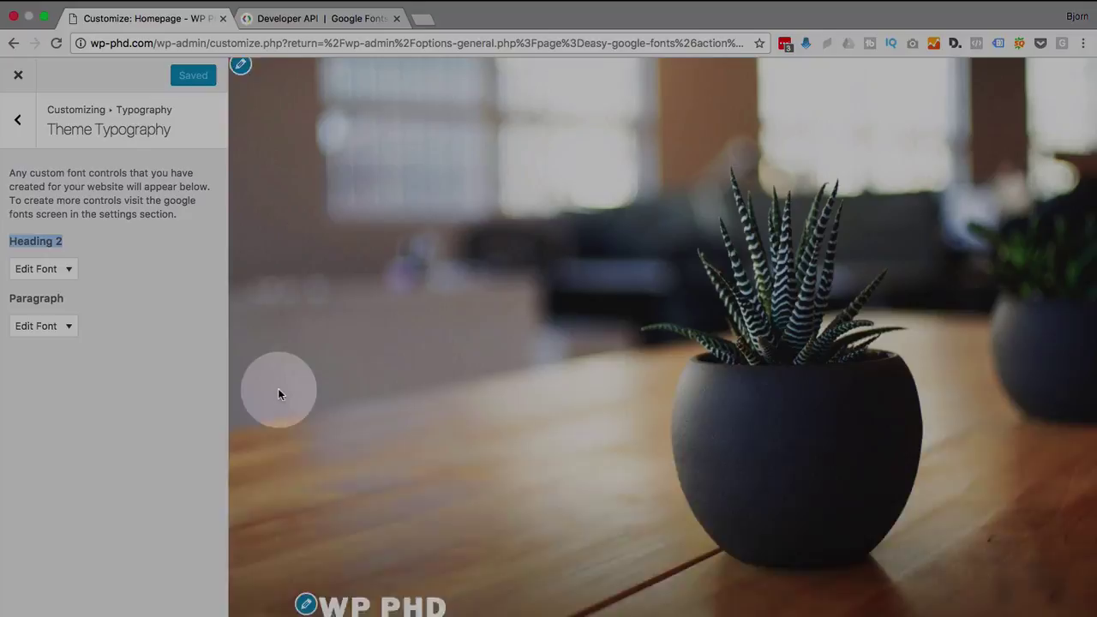
scroll(280, 392, "down", 10)
left_click(74, 269)
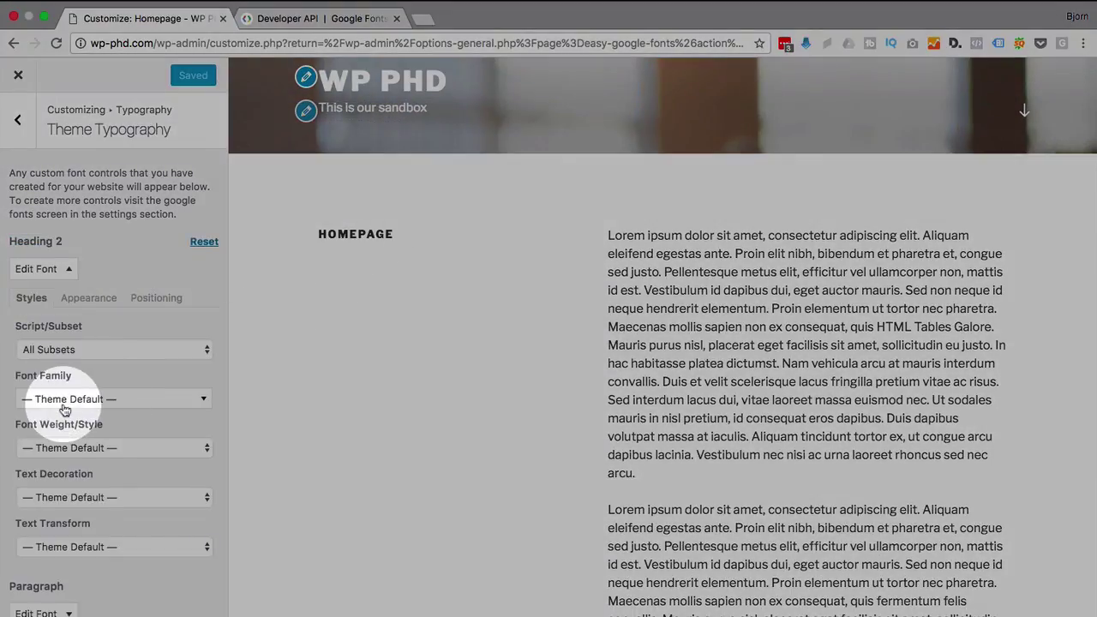
Step: Try Courier New, Verdana and Alike, then settle on Alike Angular for Heading 2
left_click(91, 400)
left_click(68, 518)
scroll(78, 529, "down", 3)
scroll(78, 530, "down", 3)
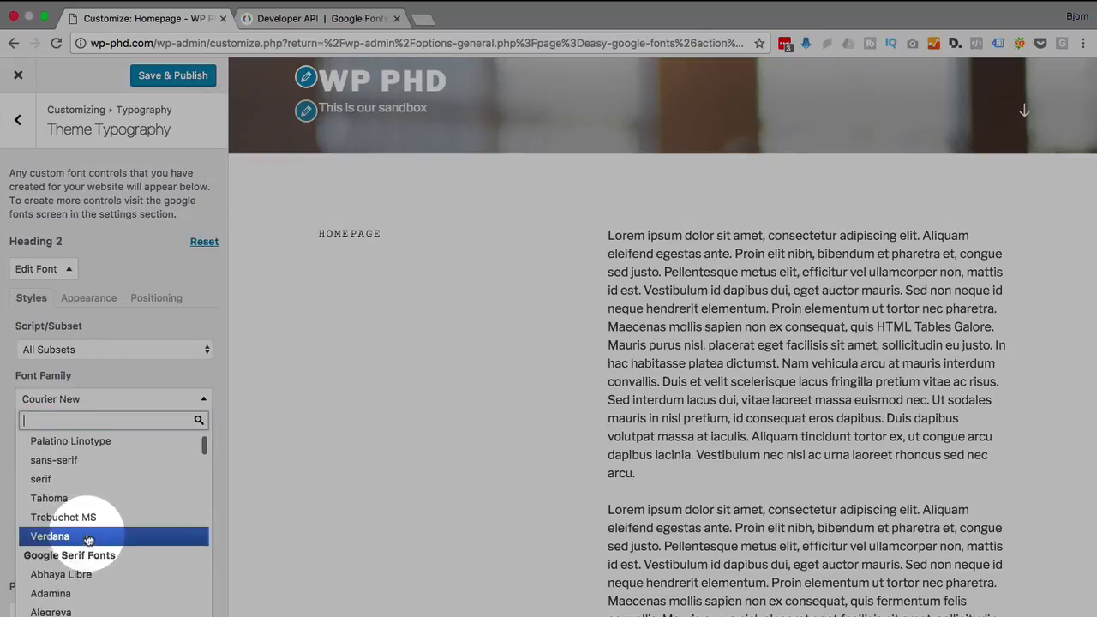
left_click(50, 531)
scroll(50, 531, "down", 6)
left_click(94, 528)
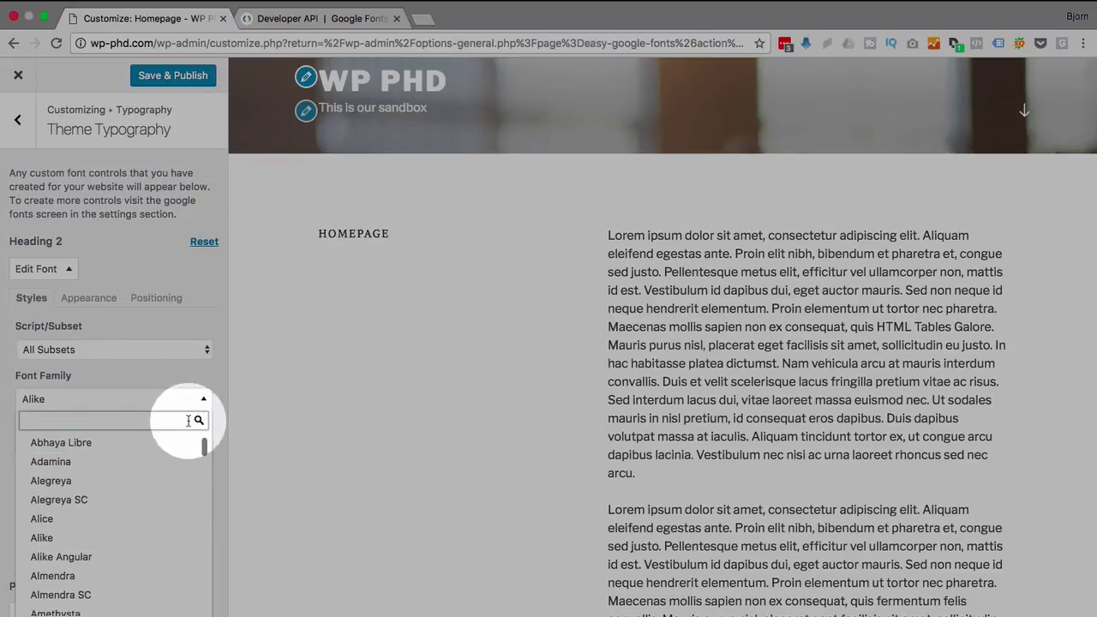
left_click(134, 556)
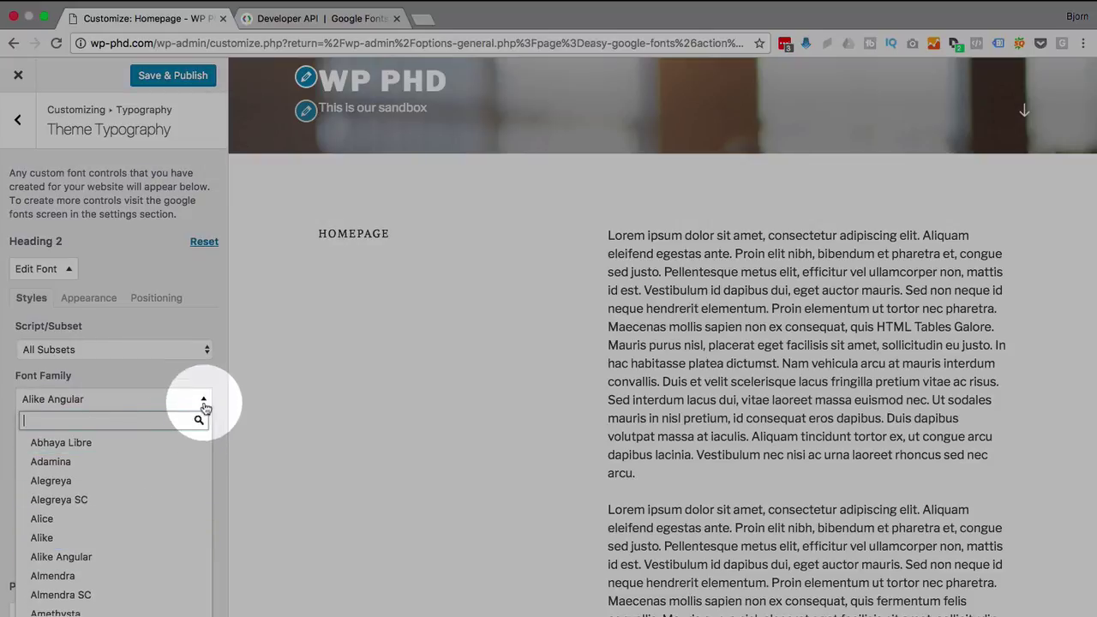
left_click(205, 402)
scroll(375, 367, "down", 3)
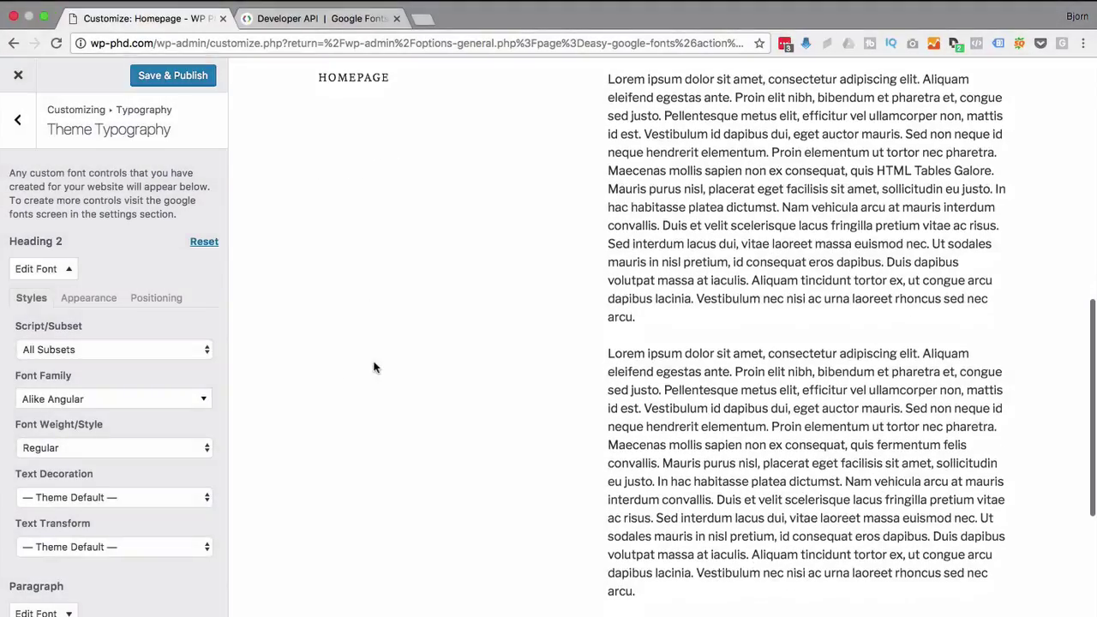